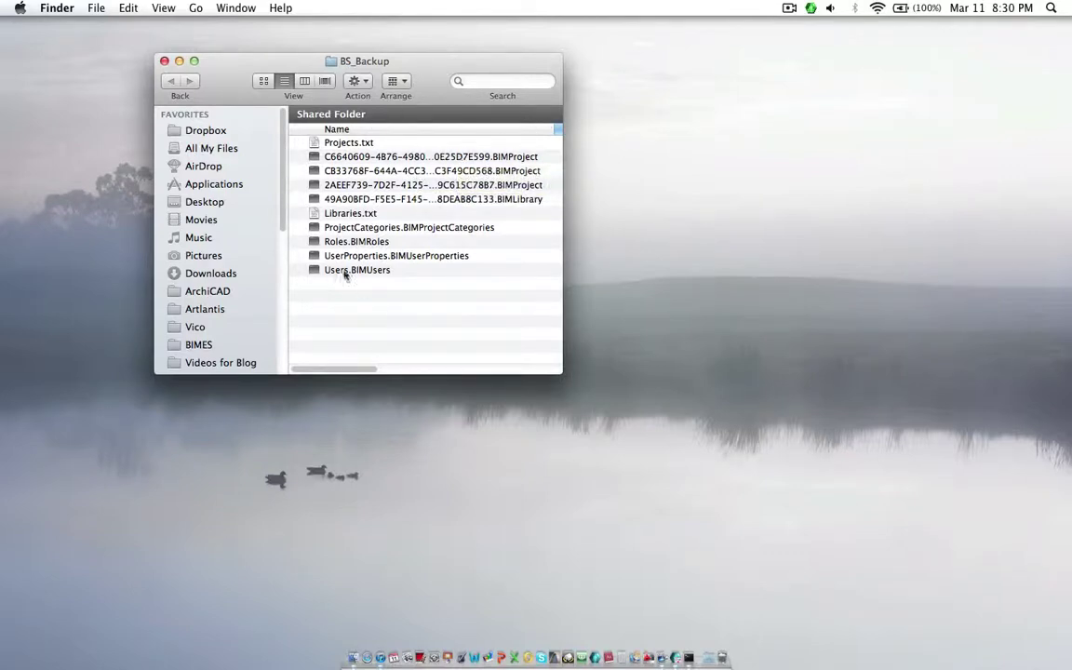
- Launch BIM Server Manager from the Control Center and move its window up and right
left_click(811, 8)
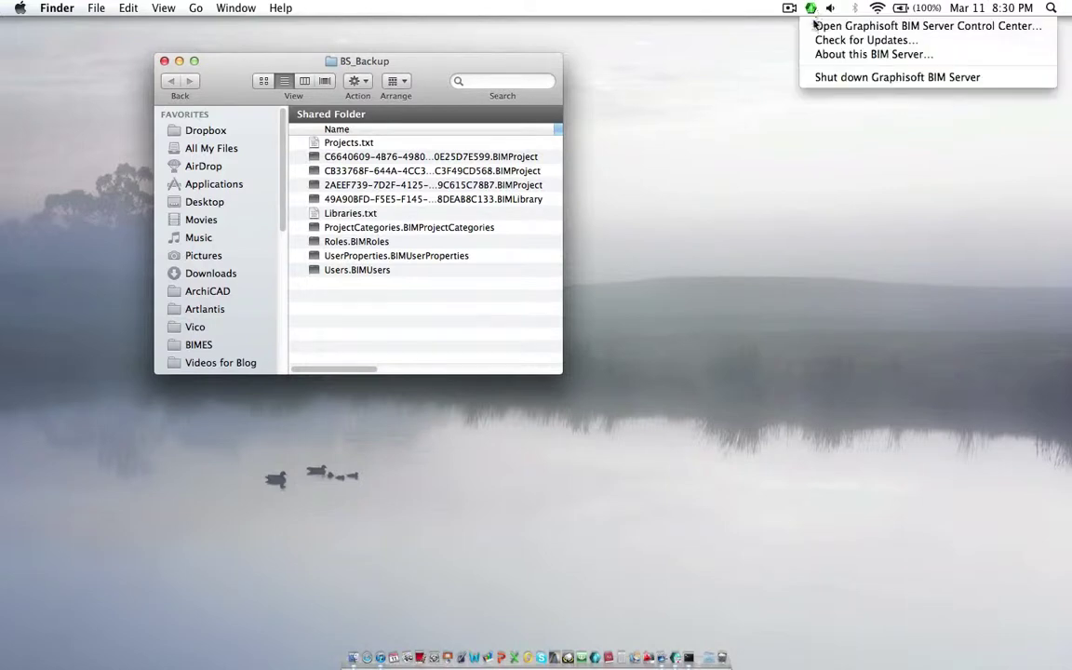
left_click(813, 26)
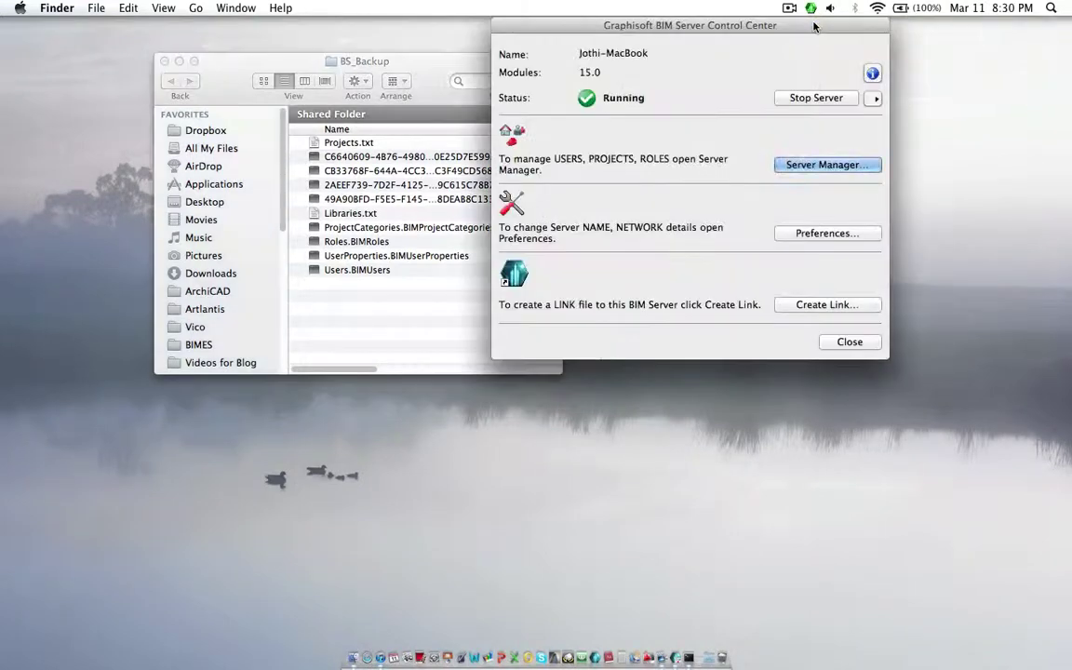
left_click(800, 174)
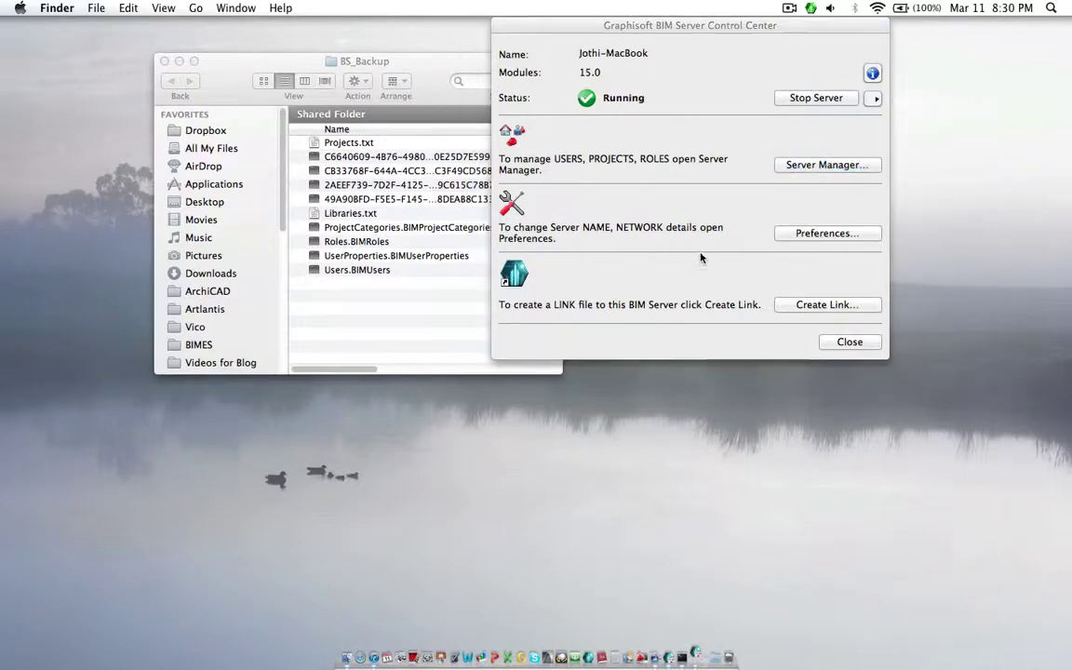
left_click(428, 116)
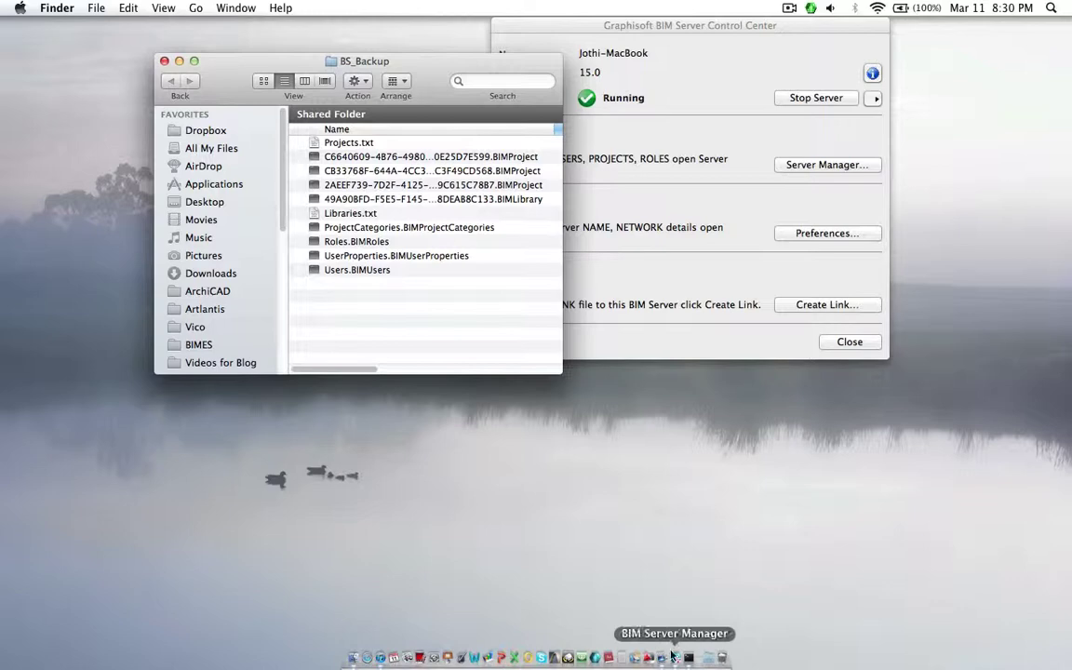
left_click(675, 658)
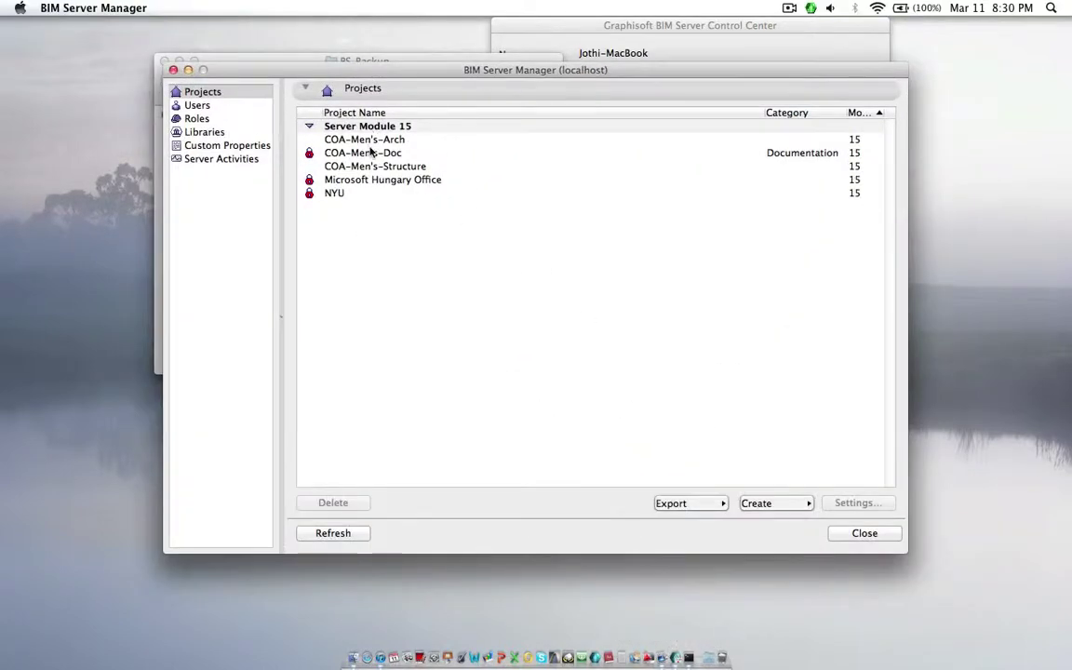
left_click_drag(386, 77, 486, 42)
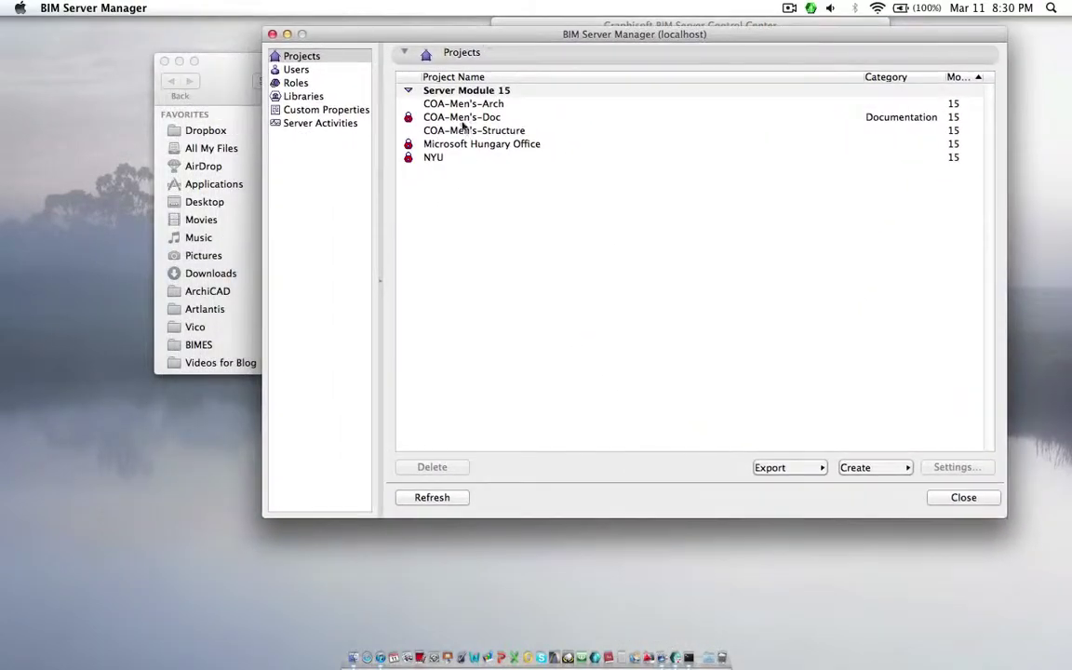
- Browse the server's Users, Roles and Libraries lists, close BIM Server Manager and bring up Terminal
left_click(331, 73)
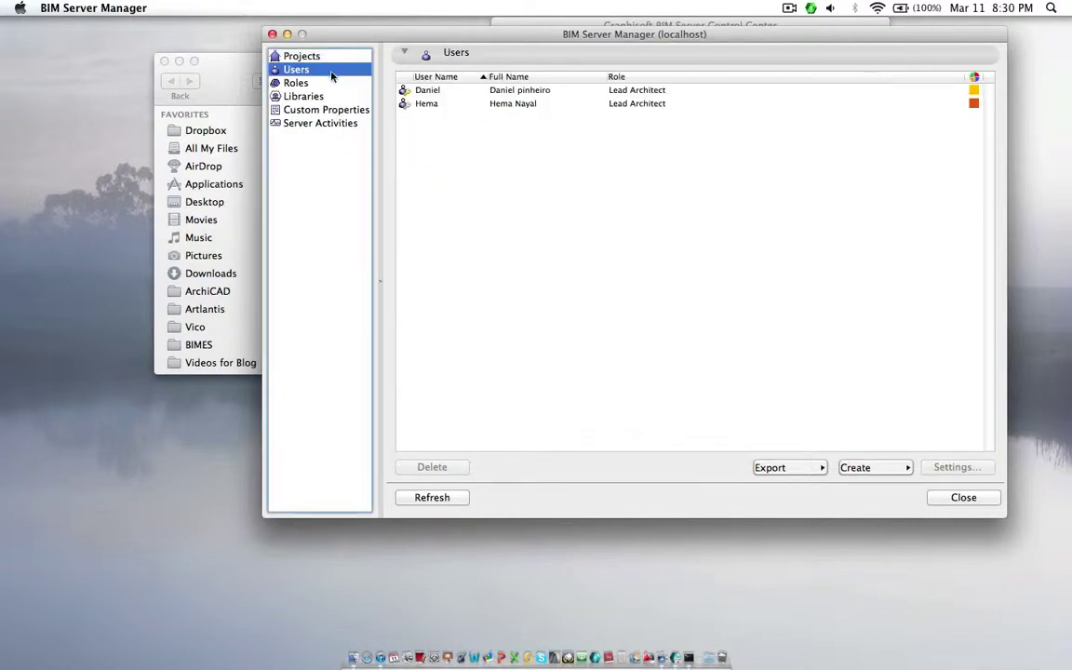
left_click(285, 83)
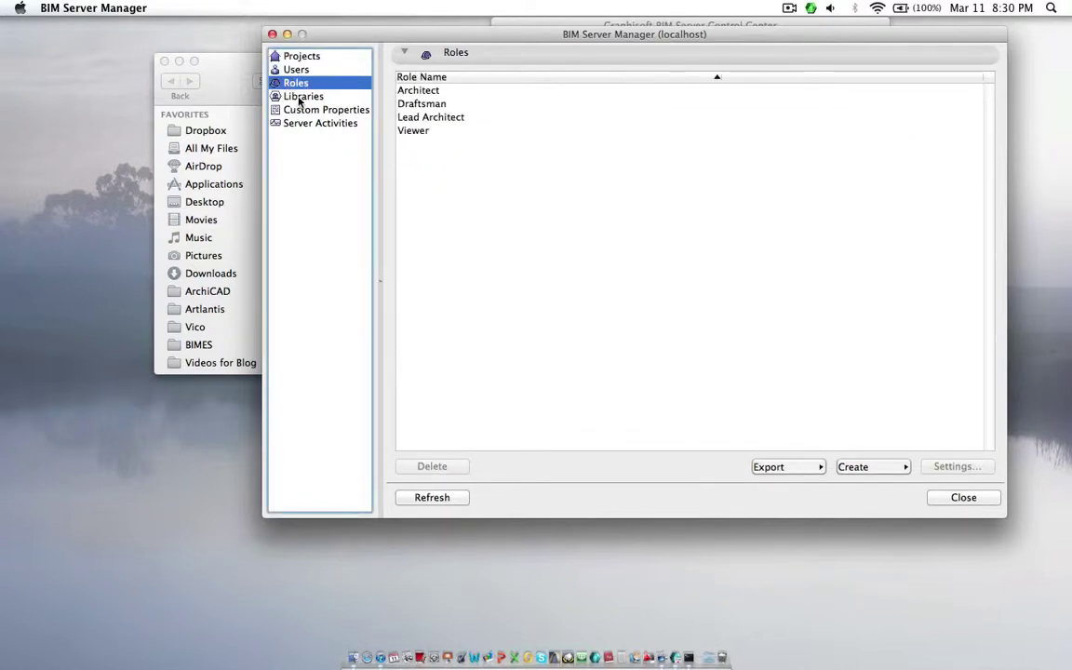
left_click(290, 96)
left_click(296, 83)
left_click(271, 34)
left_click(689, 656)
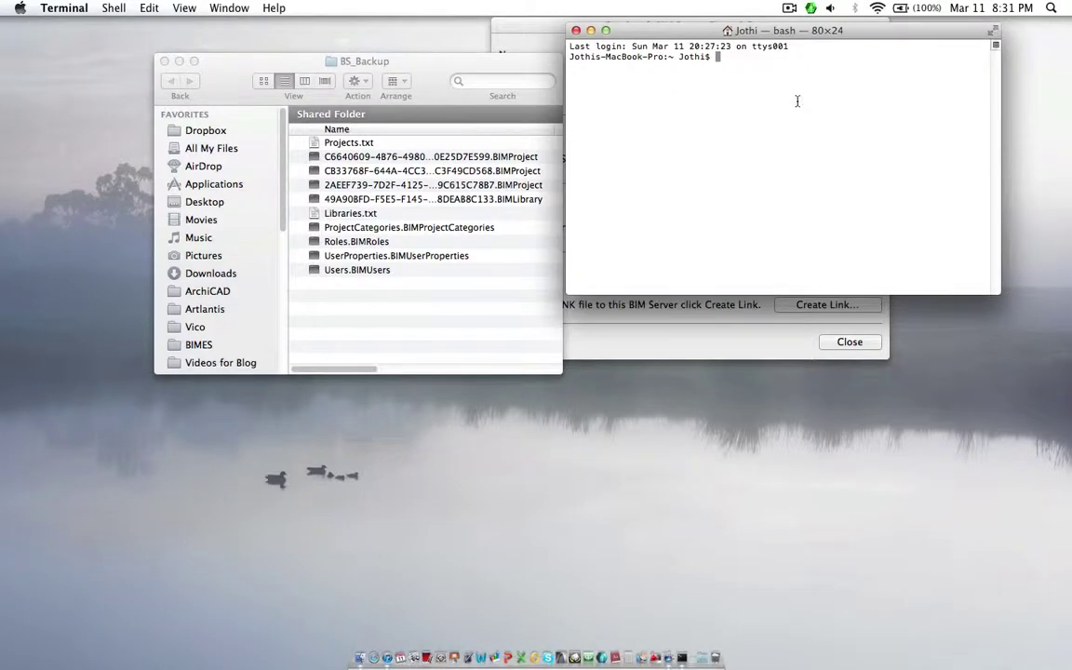
- Become root with sudo -s and the password, then begin a new command with an opening quote
type("sudo")
type(" -s")
key("Return")
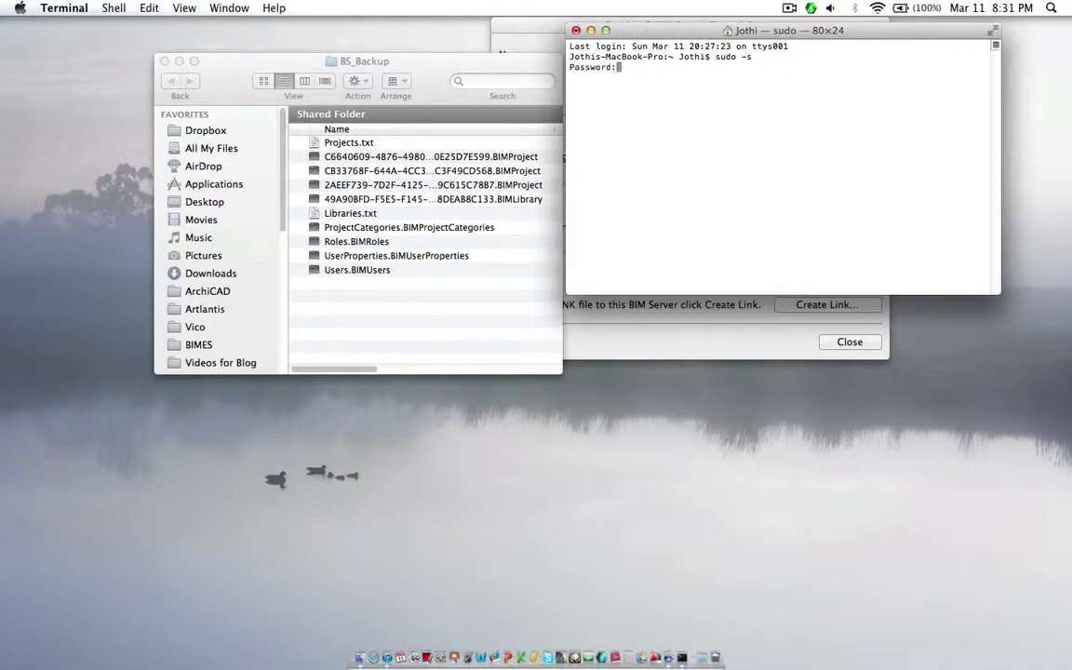
key("Return")
type("\"")
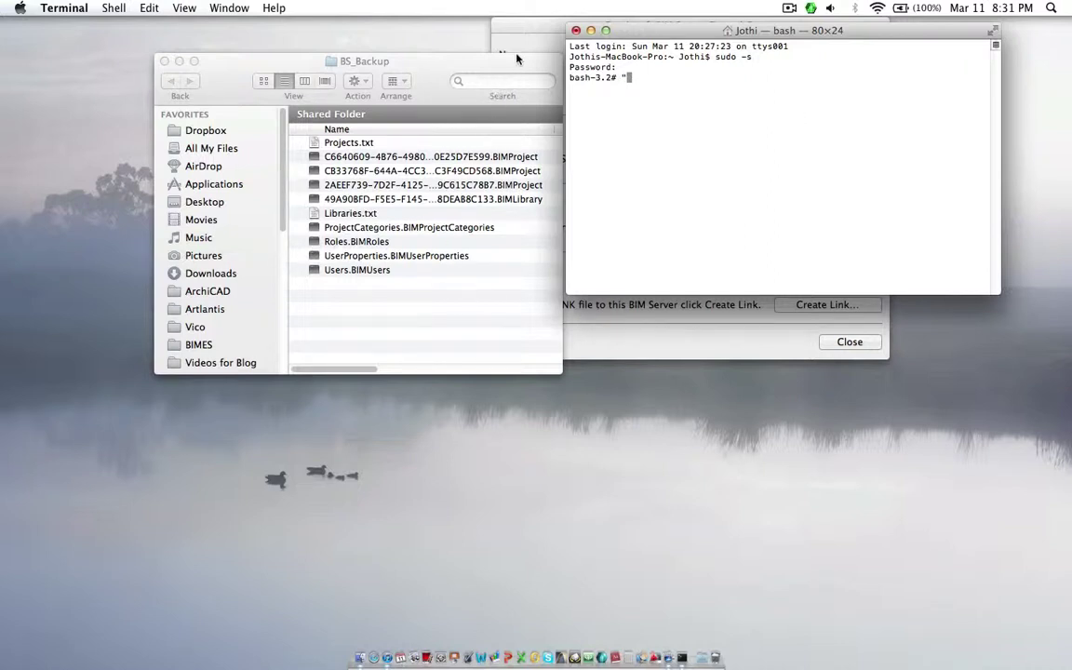
- In Finder's Applications, expand Graphisoft > BIM Server > Server Modules > 1500
left_click(361, 658)
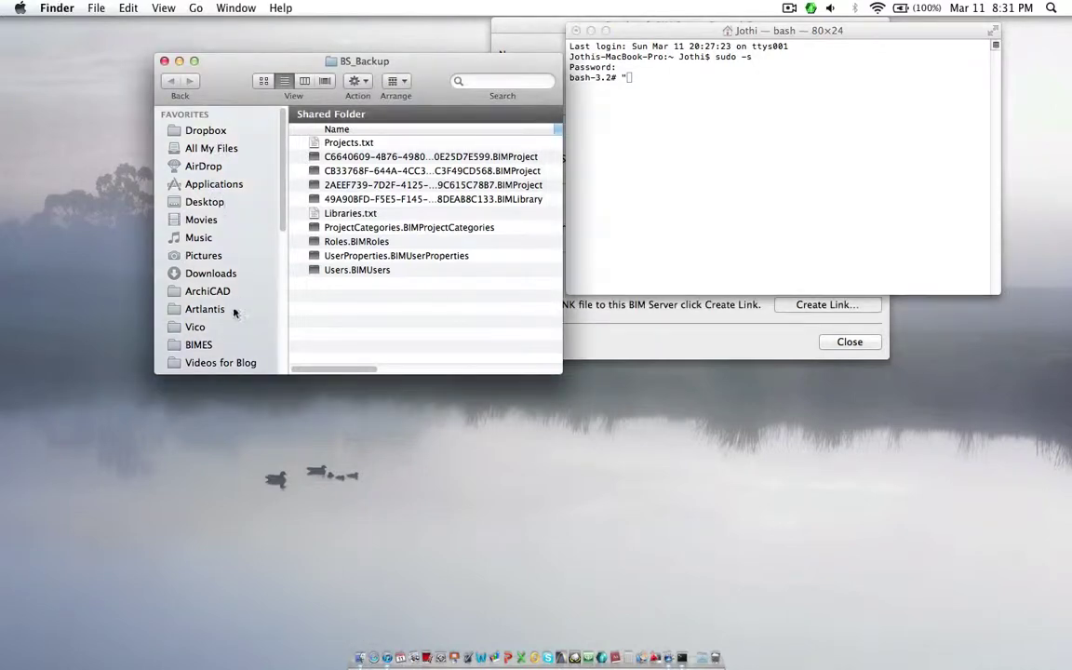
left_click(203, 183)
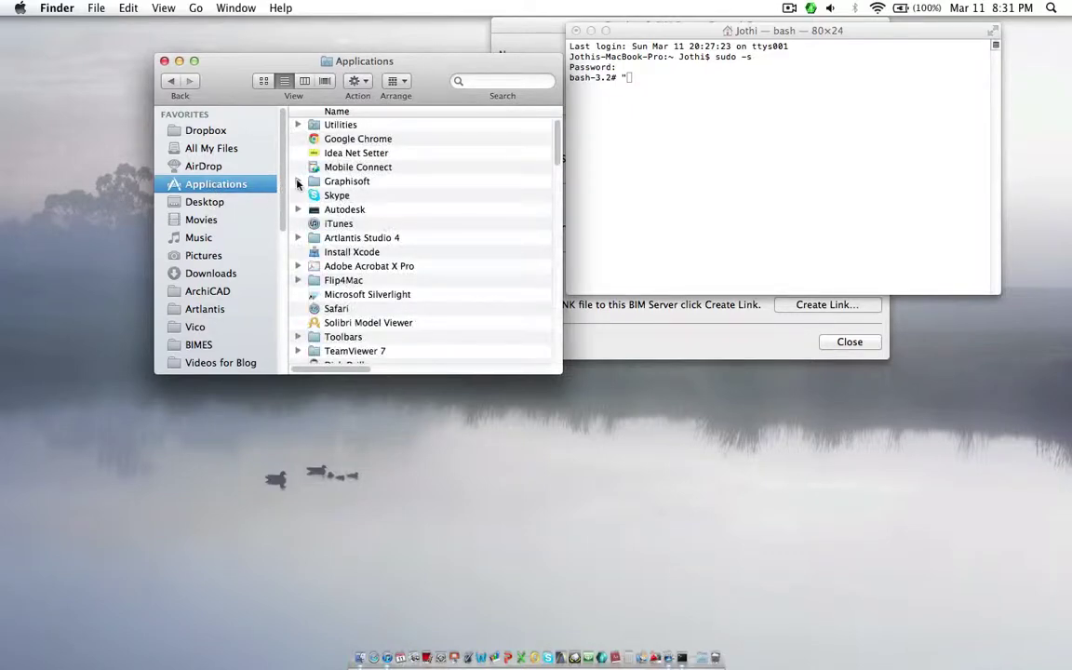
left_click(298, 182)
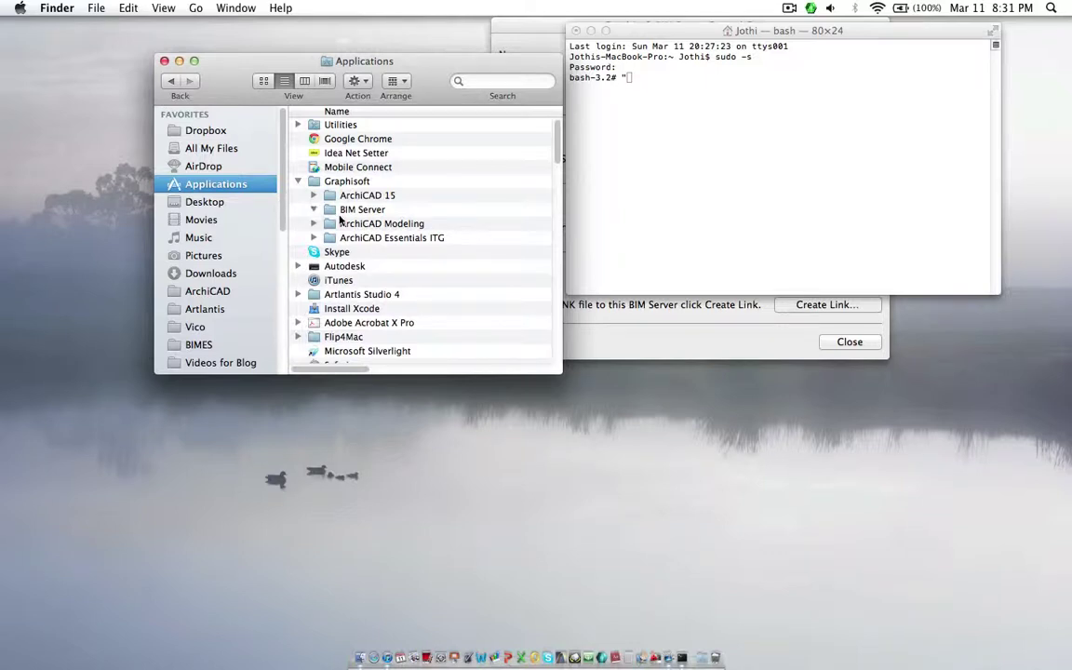
left_click(314, 208)
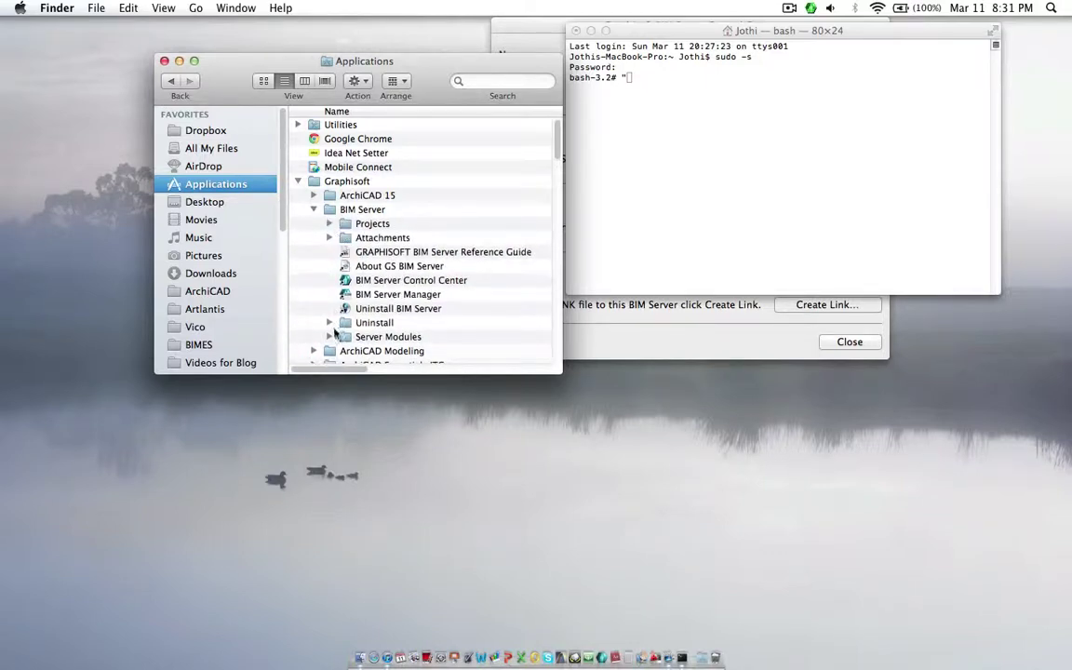
left_click(330, 338)
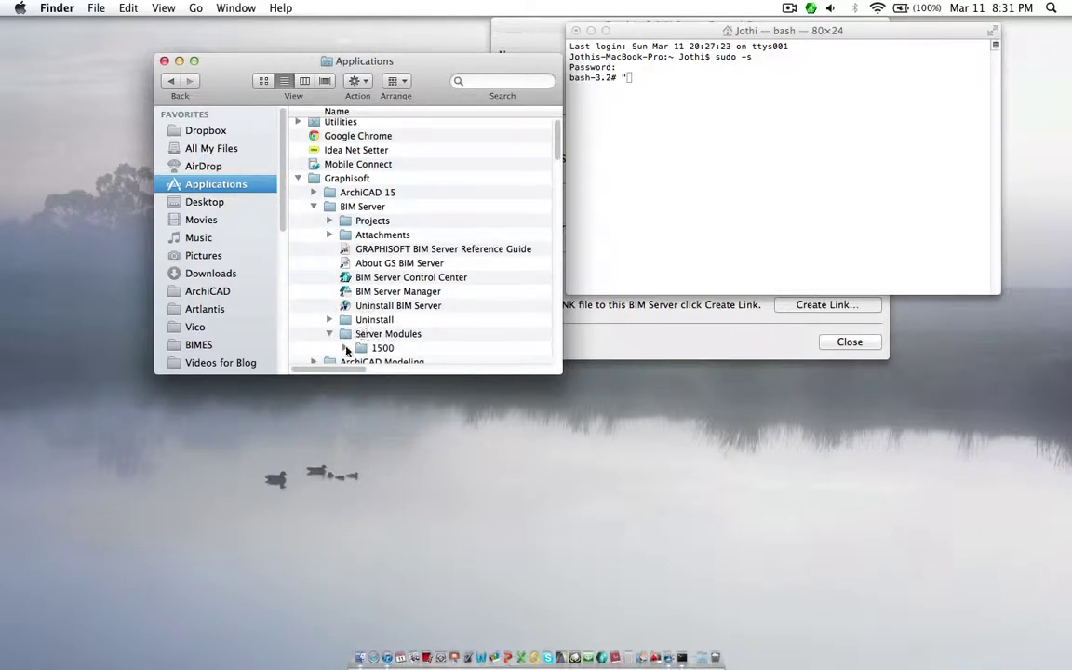
left_click(346, 350)
- Expand TeamworkServer and bring up the context menu for TeamworkServerRestoreTool
scroll(354, 279, "down", 1)
scroll(370, 214, "down", 3)
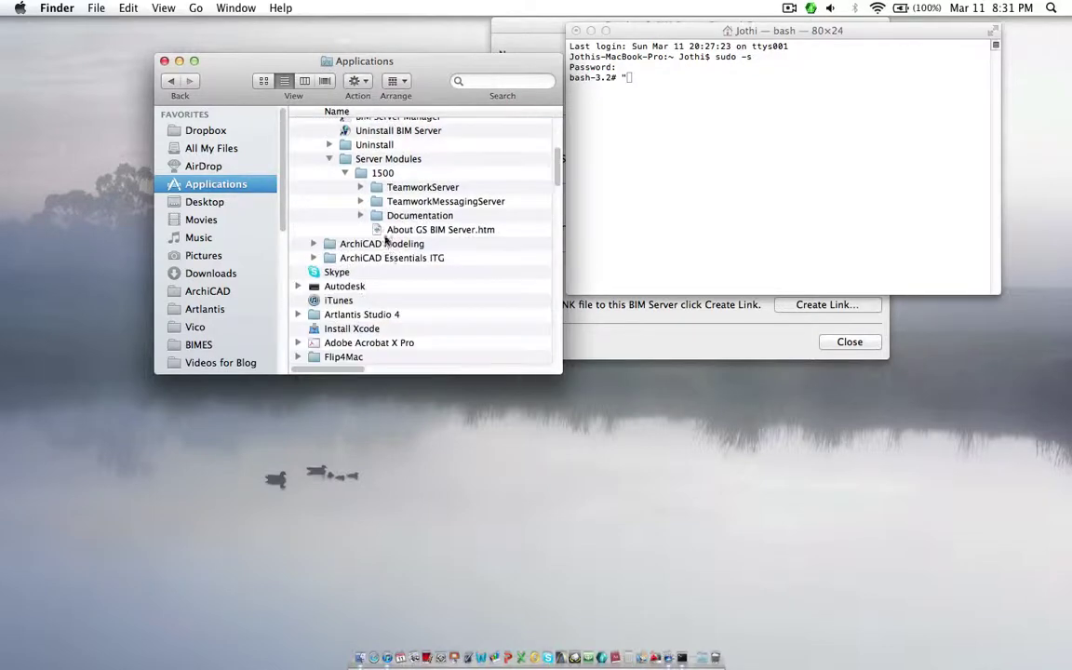
left_click(360, 187)
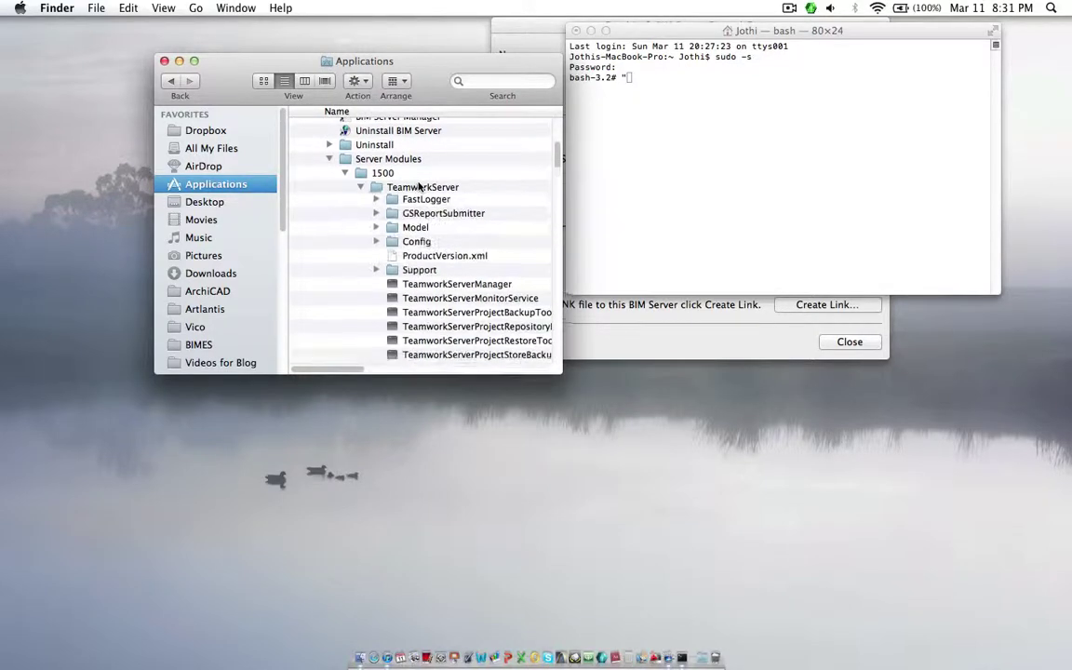
scroll(418, 186, "down", 1)
scroll(419, 187, "up", 3)
scroll(419, 214, "down", 1)
scroll(424, 247, "down", 6)
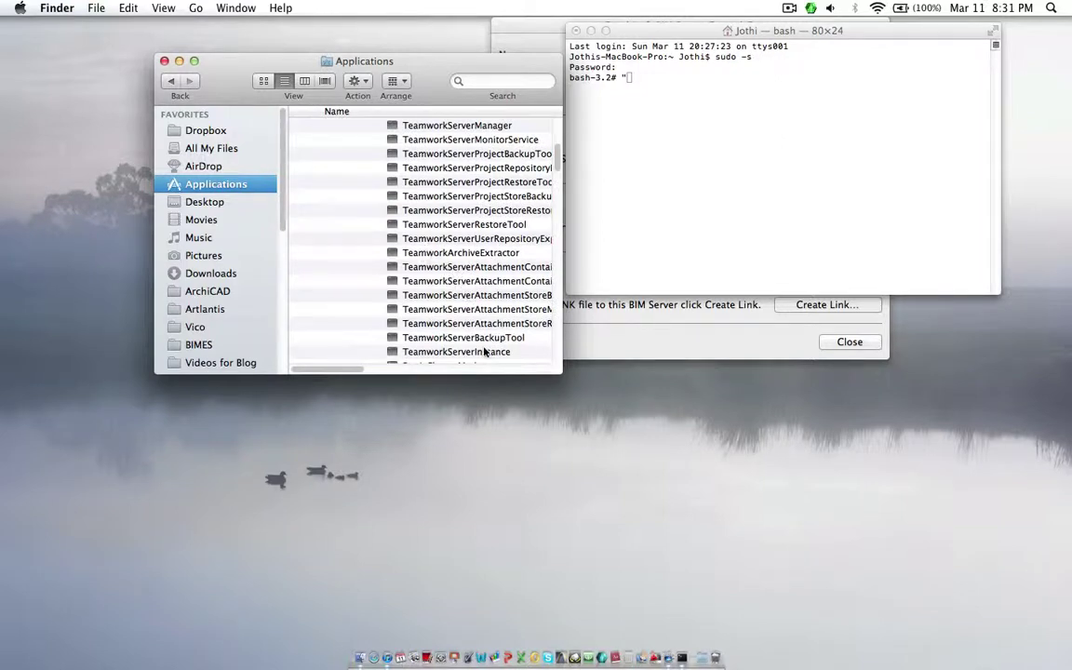
left_click(454, 225)
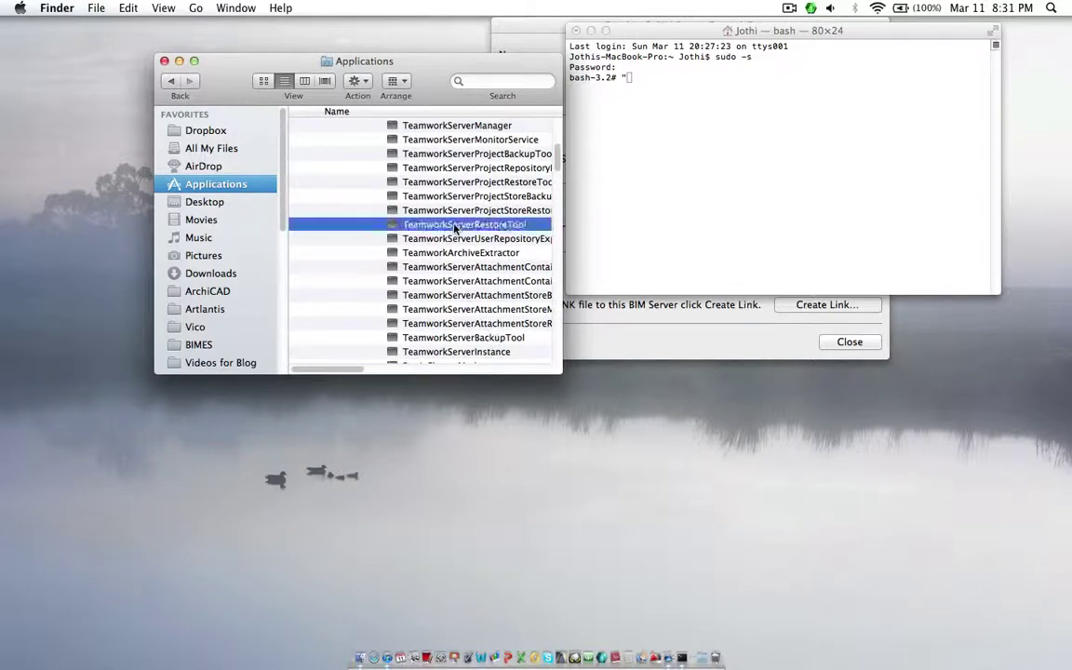
right_click(494, 224)
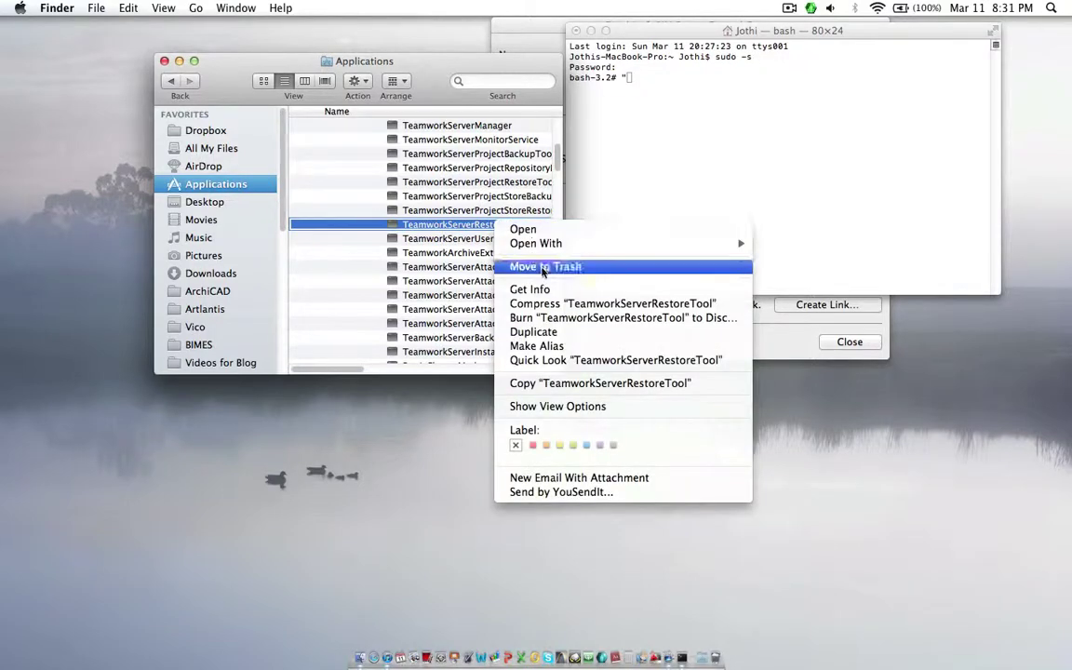
- Paste the TeamworkServer folder path from the tool's Get Info into the root command, adding a slash
left_click(545, 291)
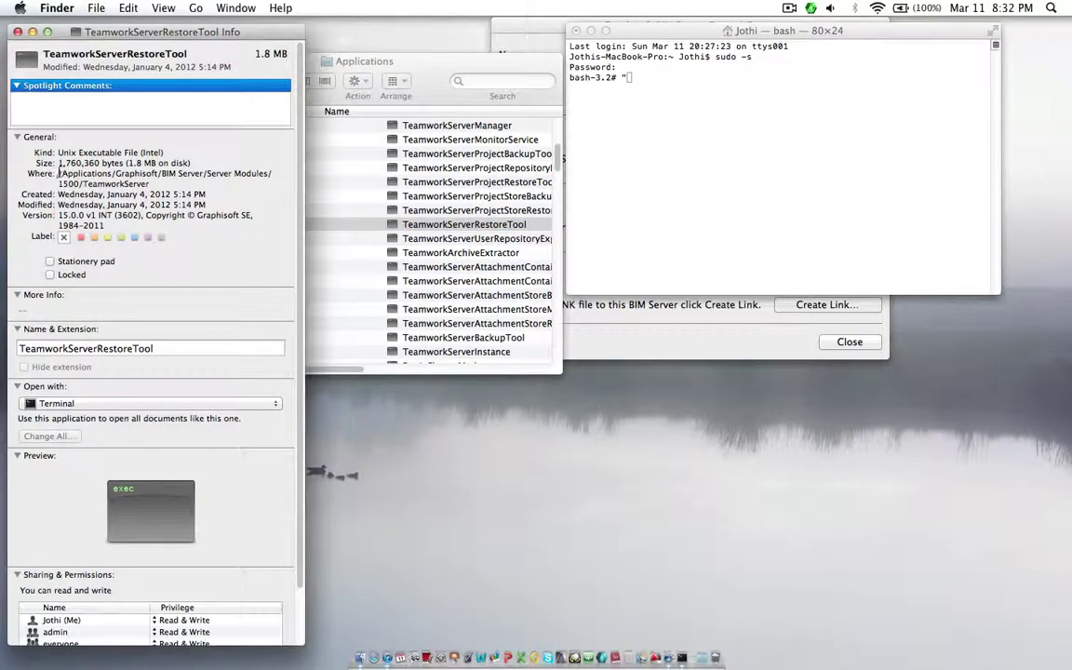
left_click_drag(59, 173, 148, 183)
key("super+c")
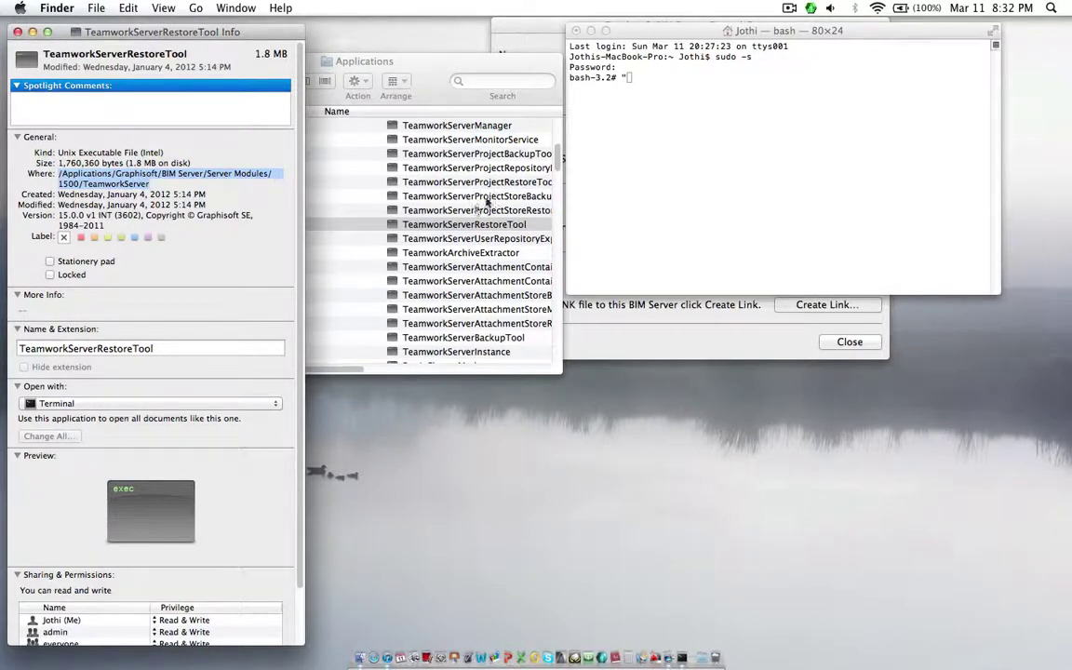
left_click(571, 74)
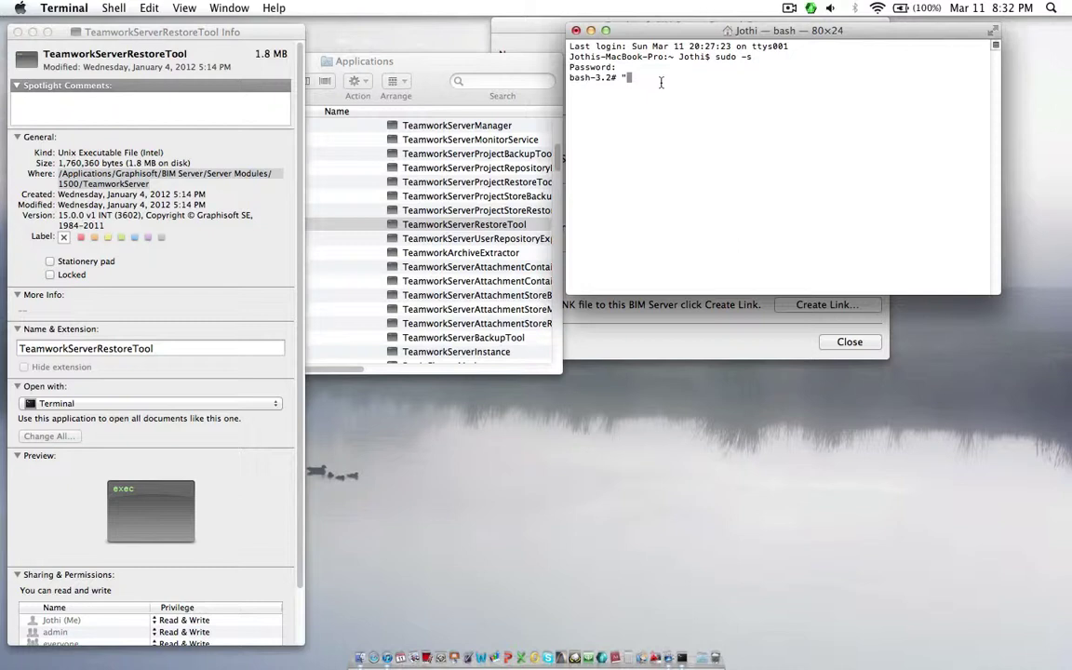
key("super+v")
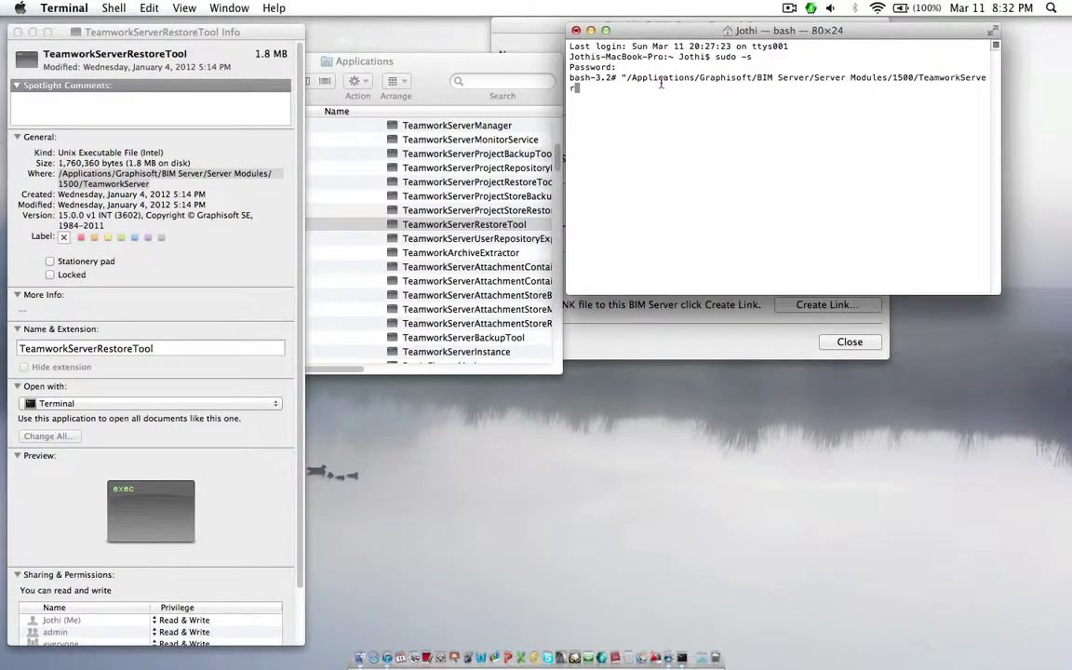
type("/")
- Append the TeamworkServerRestoreTool file name and a closing quote to the command
left_click(173, 51)
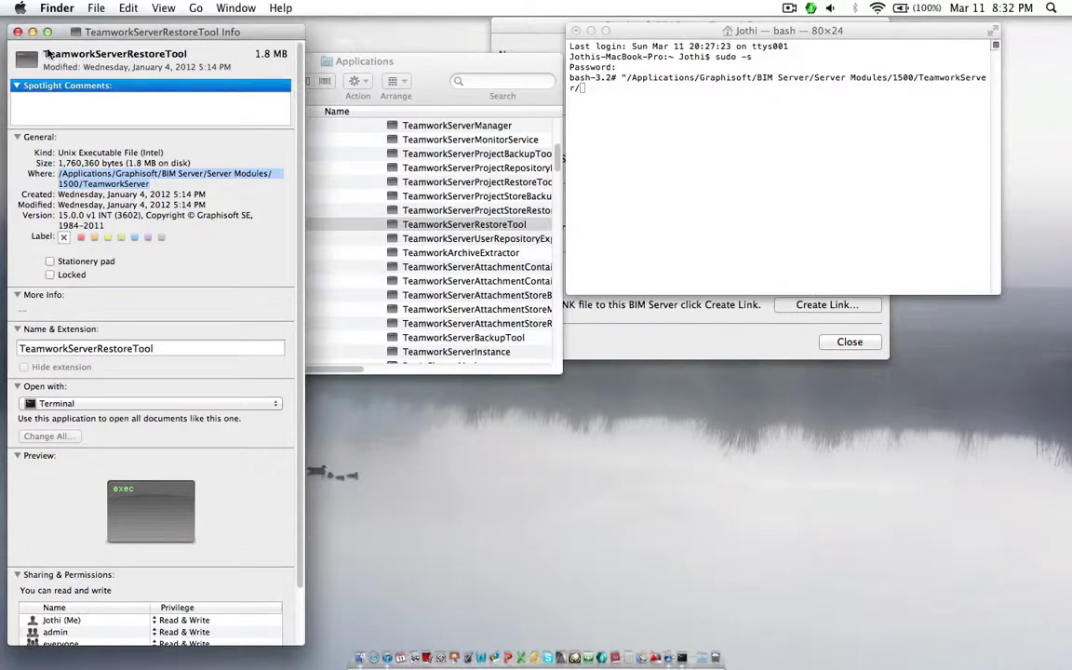
left_click(153, 346)
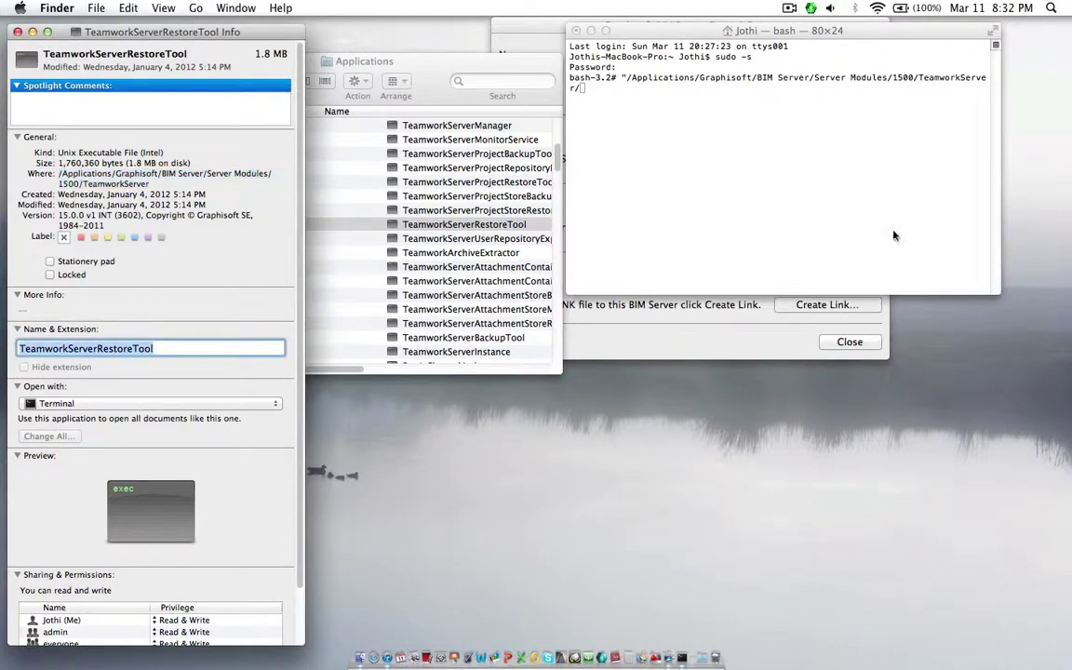
left_click(676, 93)
key("super+v")
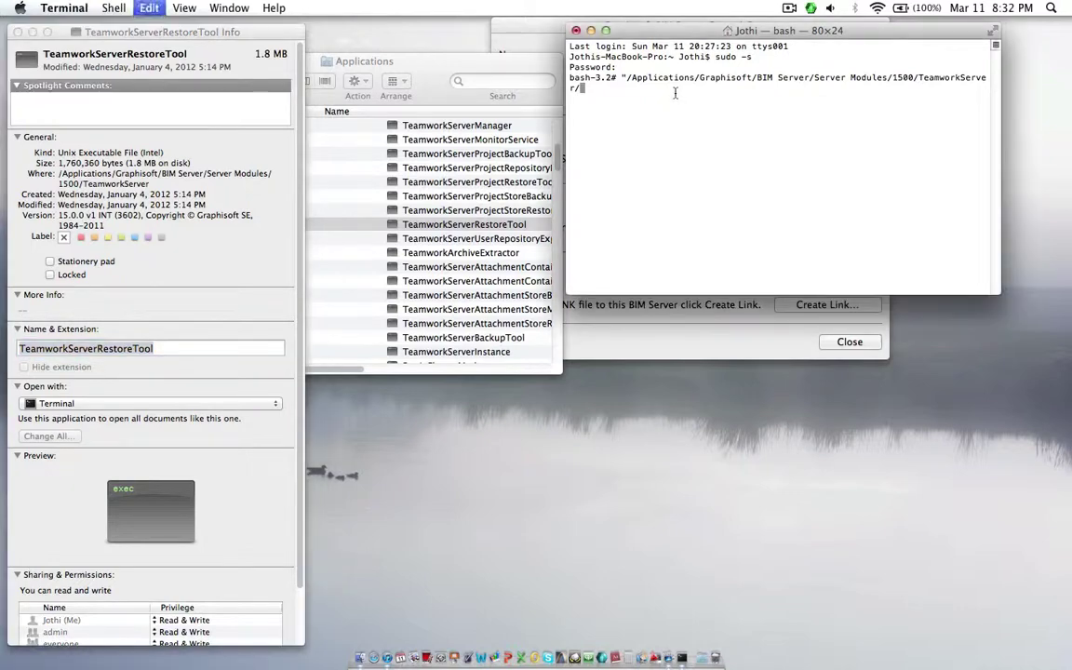
type("\"")
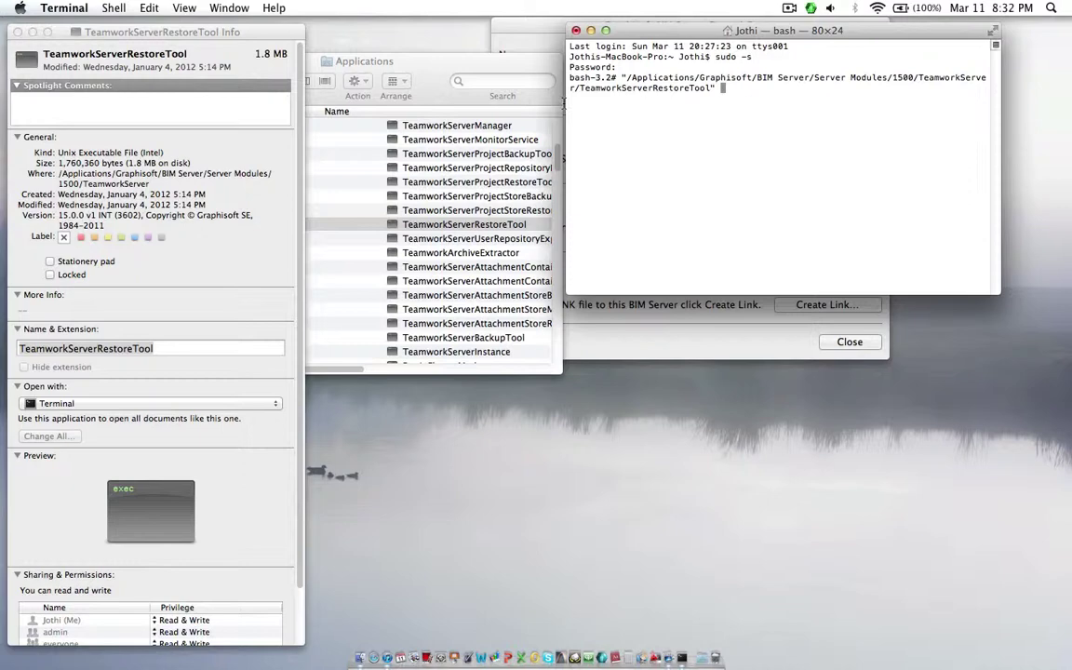
- Close the Applications and Info windows, then open BS_Backup in a new Finder window
left_click_drag(335, 60, 400, 61)
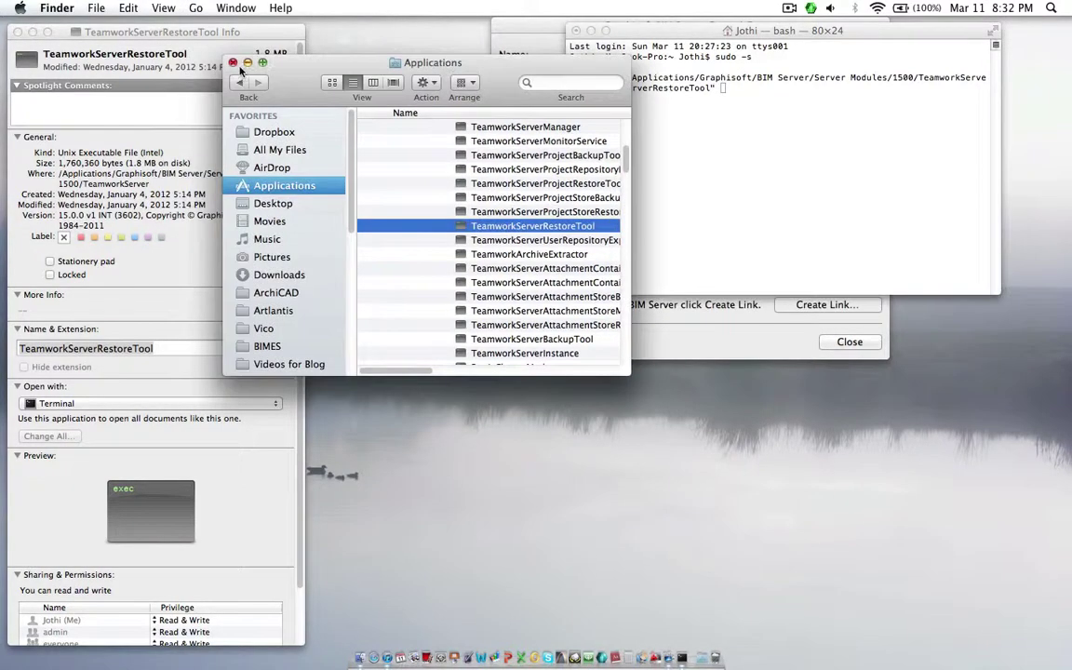
left_click(233, 63)
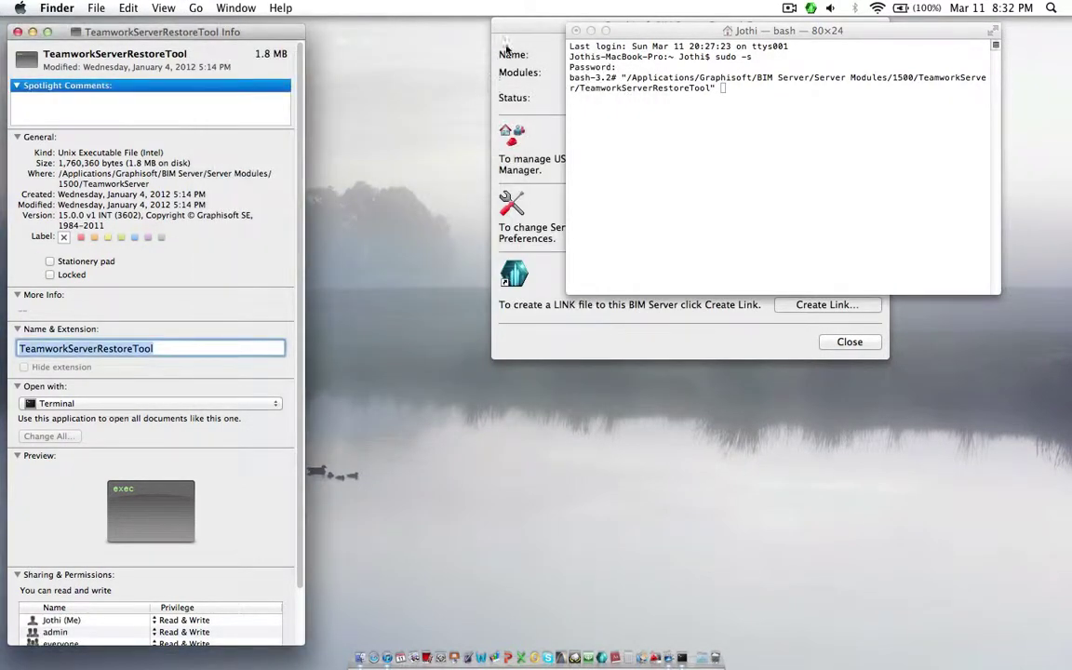
left_click(17, 31)
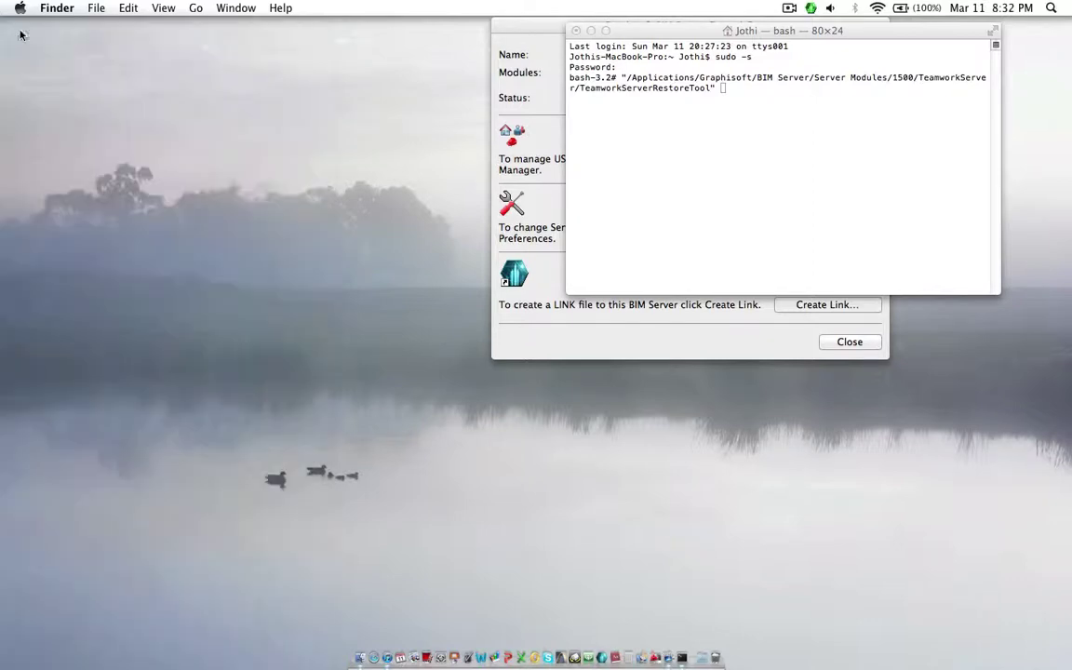
left_click(360, 657)
left_click(177, 211)
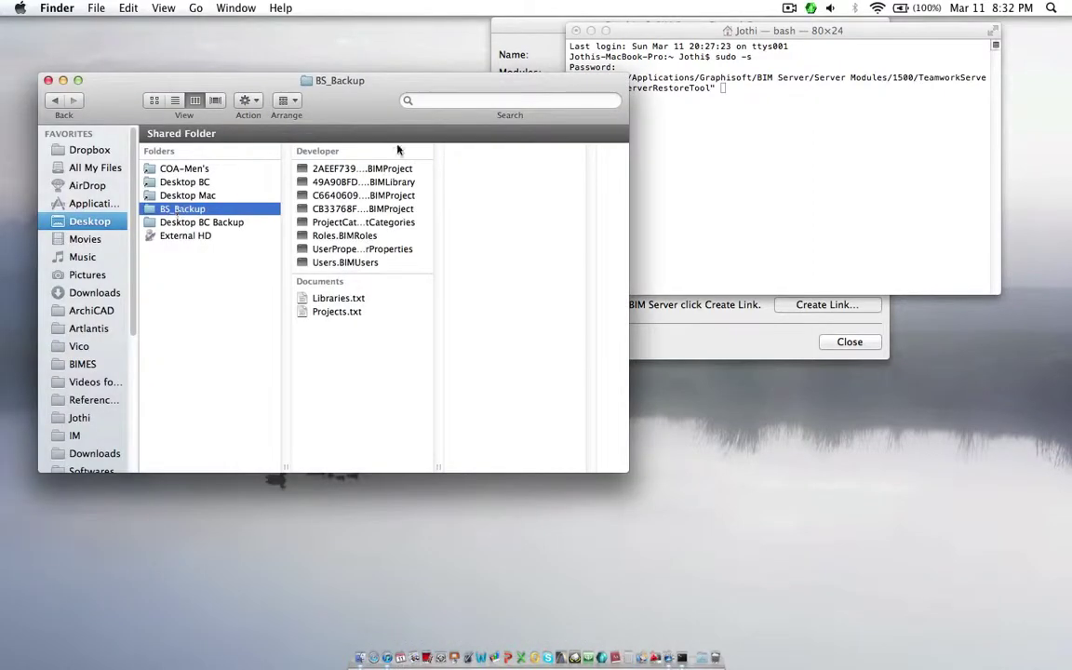
- Copy the BS_Backup folder path from the Libraries.txt Get Info window
right_click(331, 299)
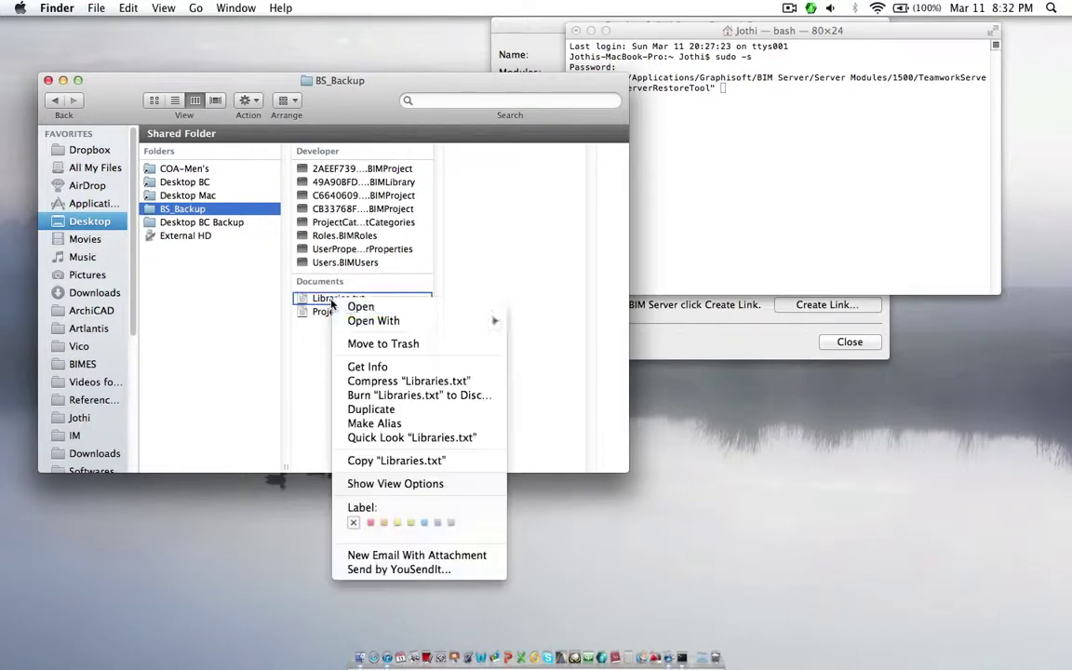
left_click(365, 367)
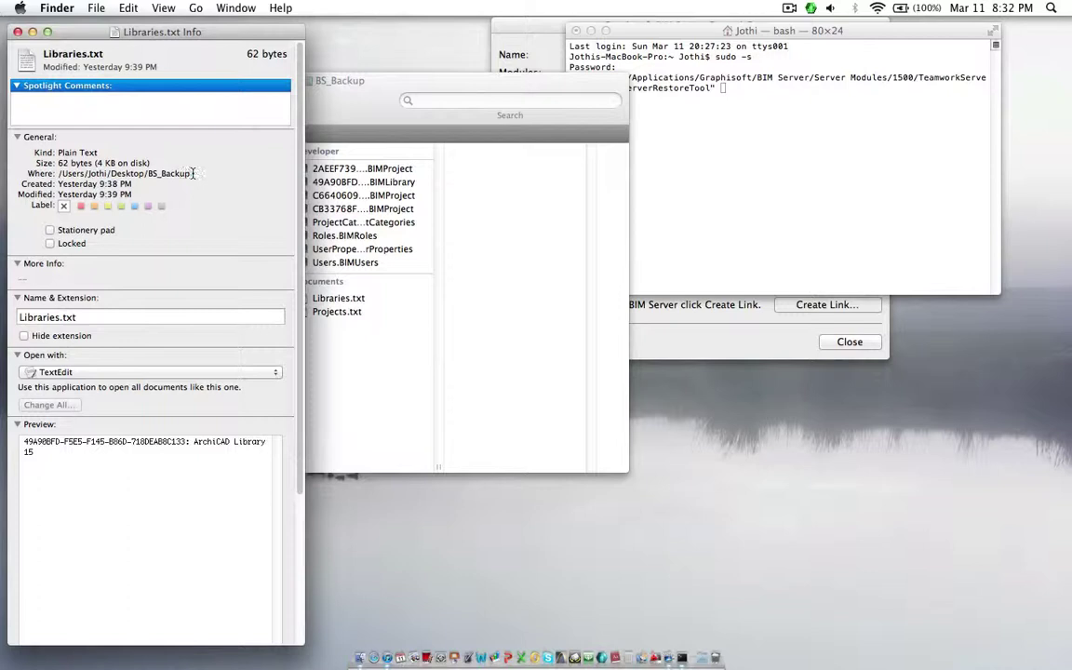
left_click_drag(190, 173, 60, 173)
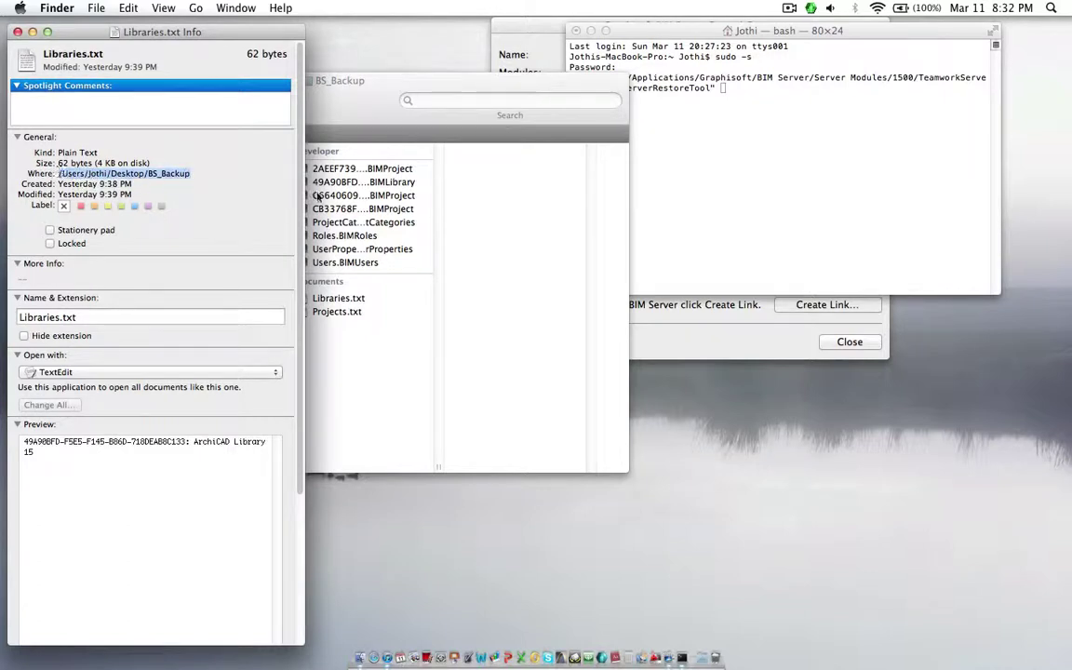
key("super+c")
- Add the quoted BS_Backup path to the restore command, run it, and close the Info window
left_click(760, 127)
type("\"")
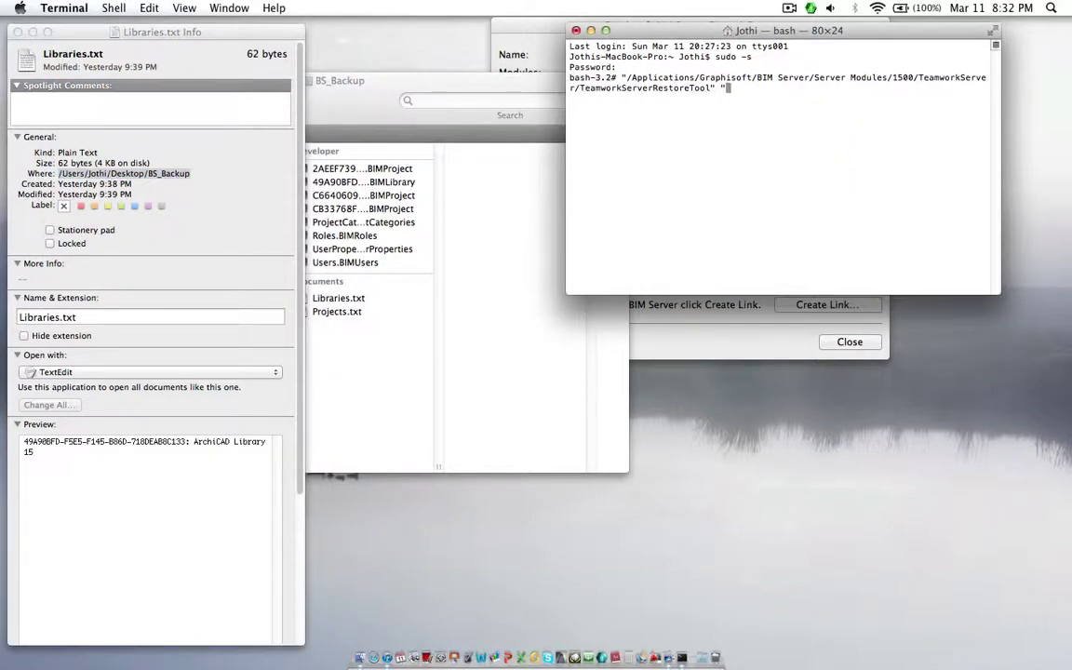
key("super+v")
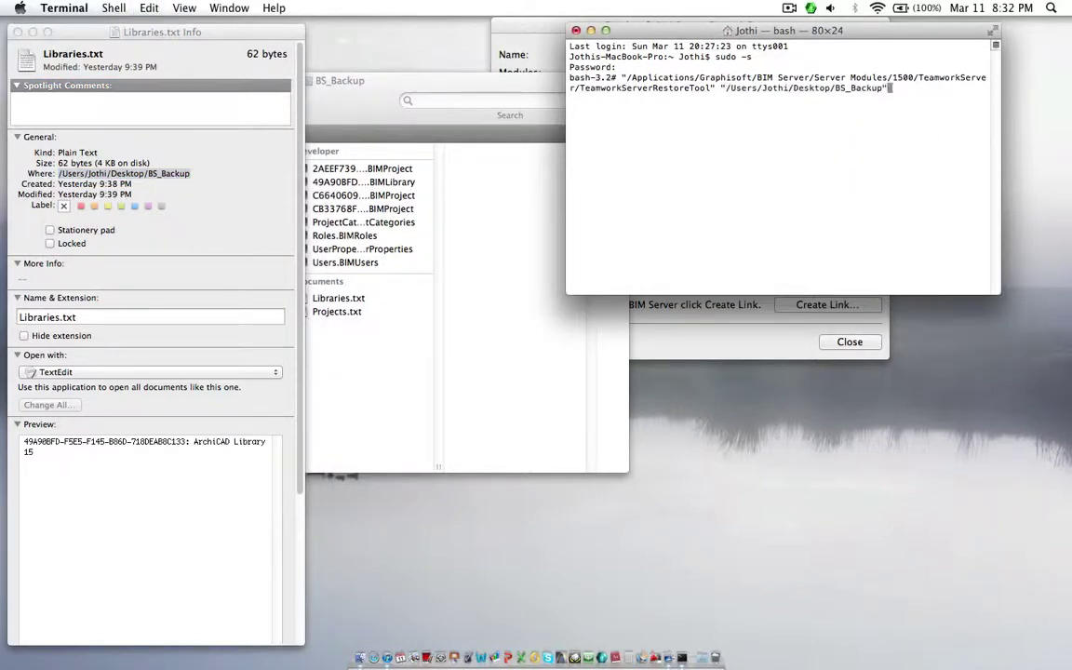
key("Return")
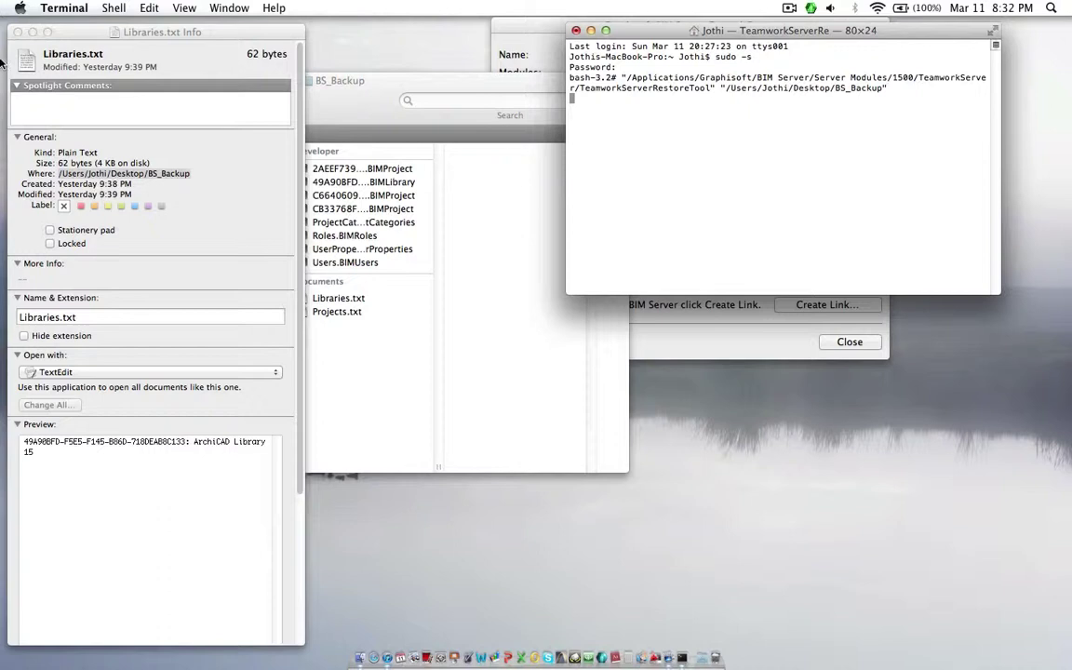
left_click(16, 32)
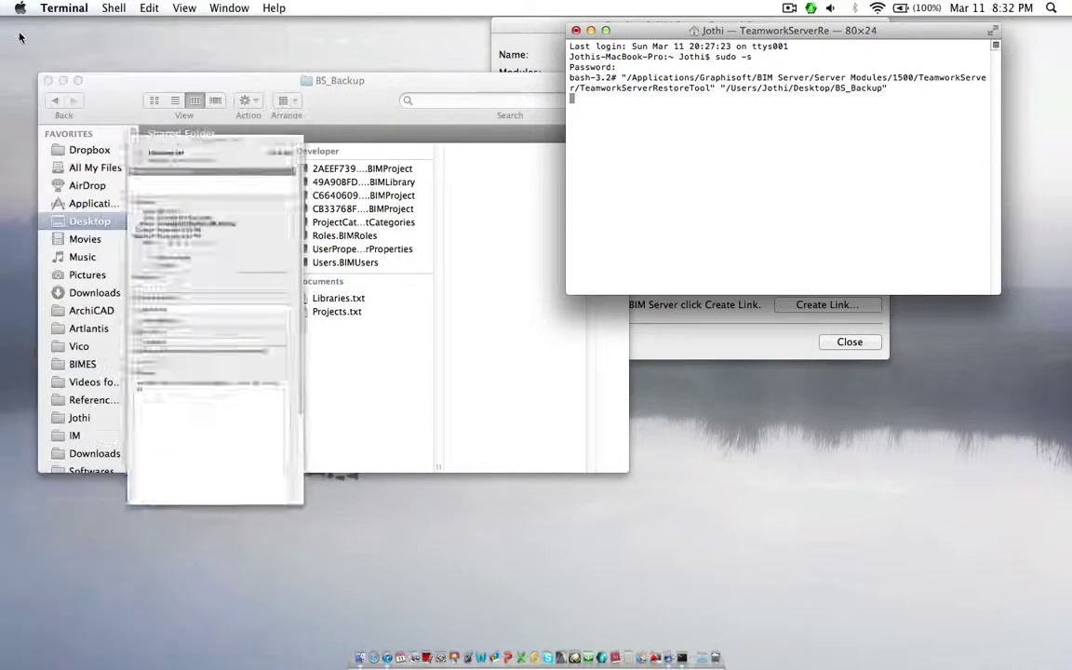
- Reopen BIM Server Manager from the Control Center to see the five Server Module 15 projects
left_click(526, 58)
left_click(854, 168)
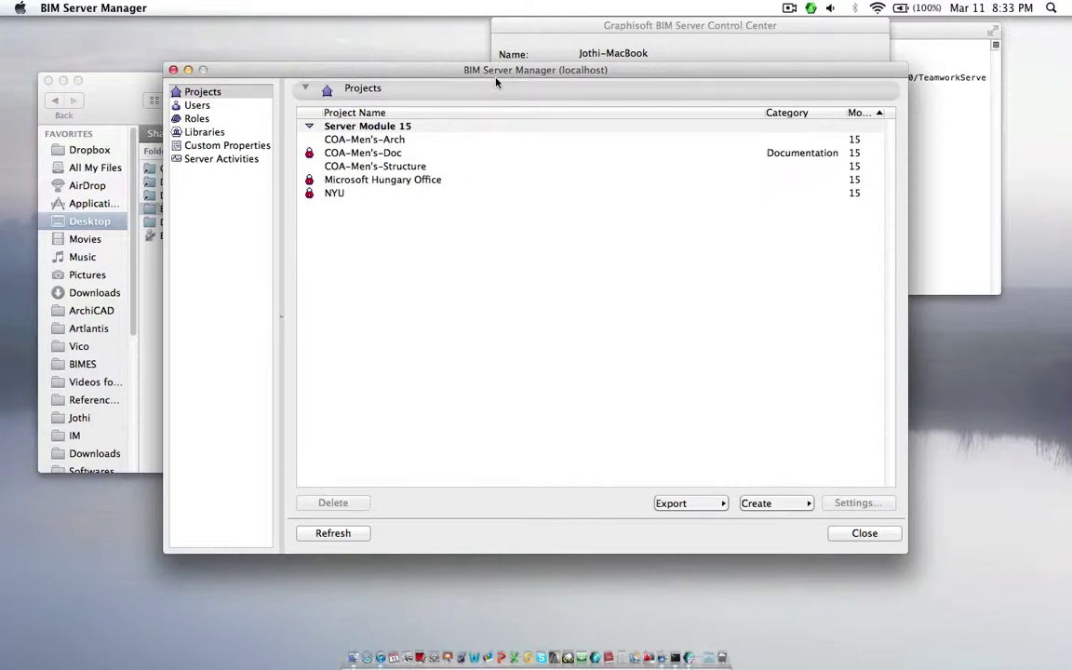
- Nudge the manager window left, then view the users (Daniel, Hema, Jothi) and the roles list
mouse_move(498, 77)
left_mouse_down()
mouse_move(423, 71)
mouse_move(423, 61)
left_mouse_up()
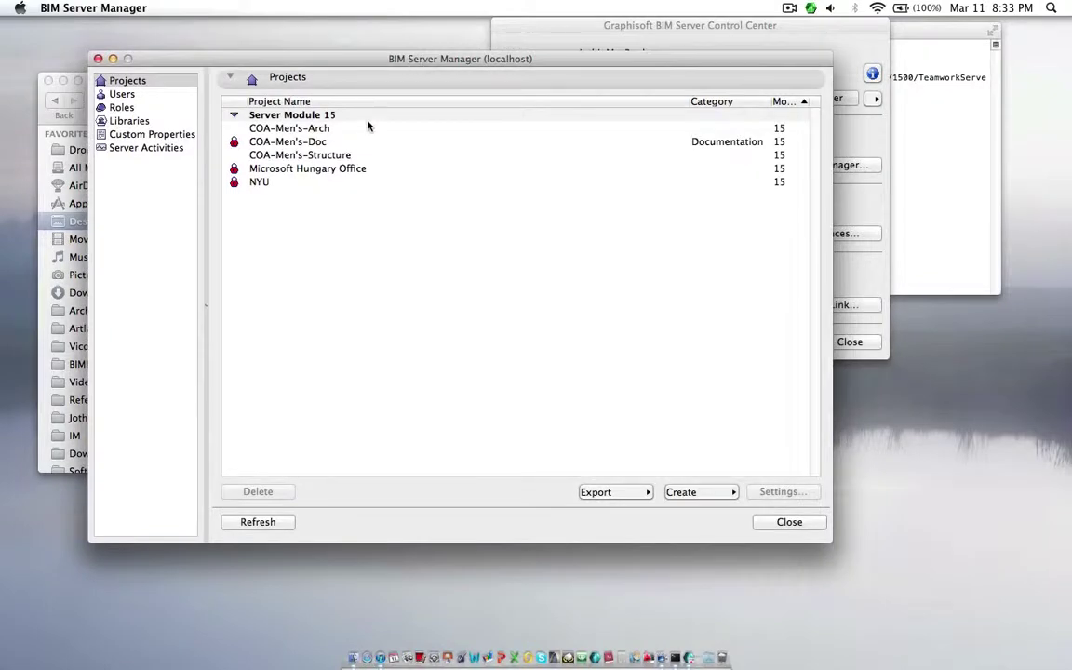
left_click(142, 94)
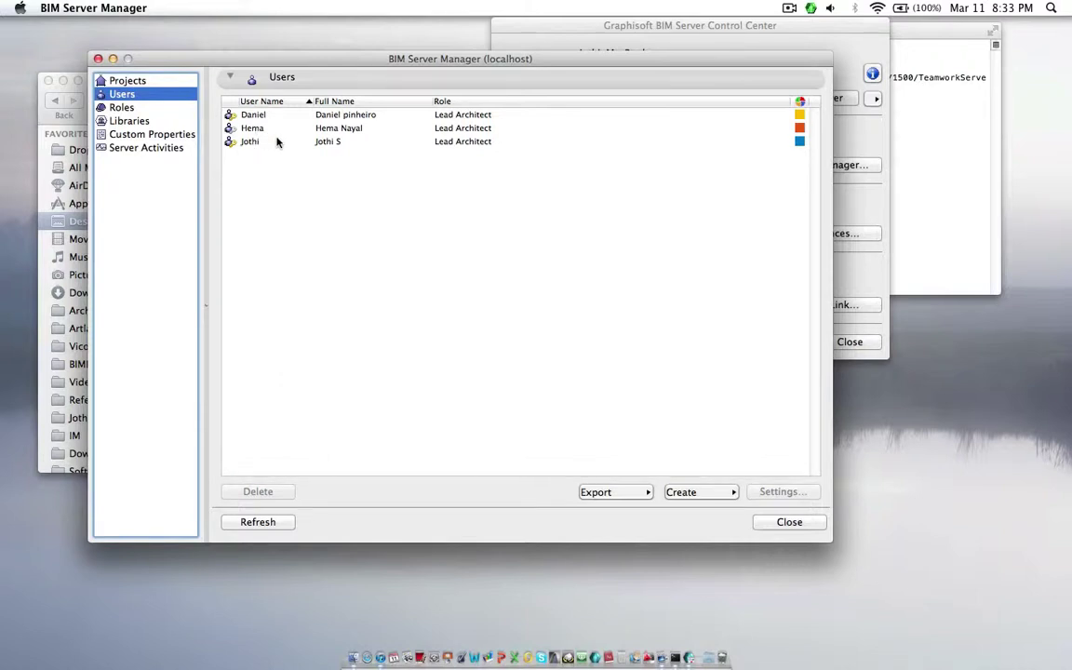
left_click(168, 109)
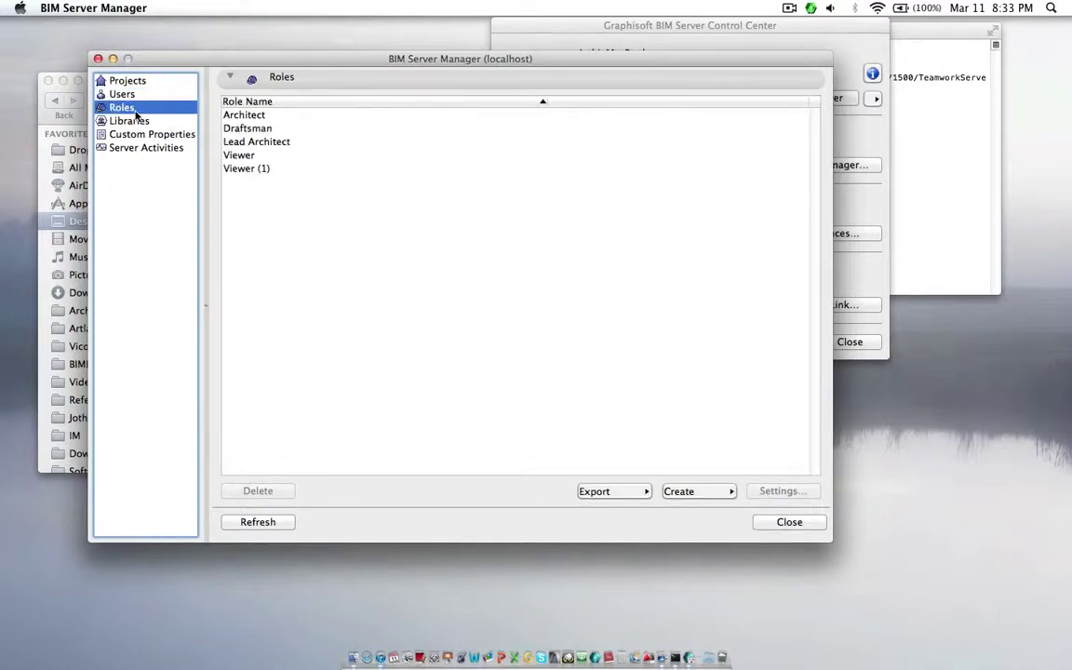
left_click(247, 158)
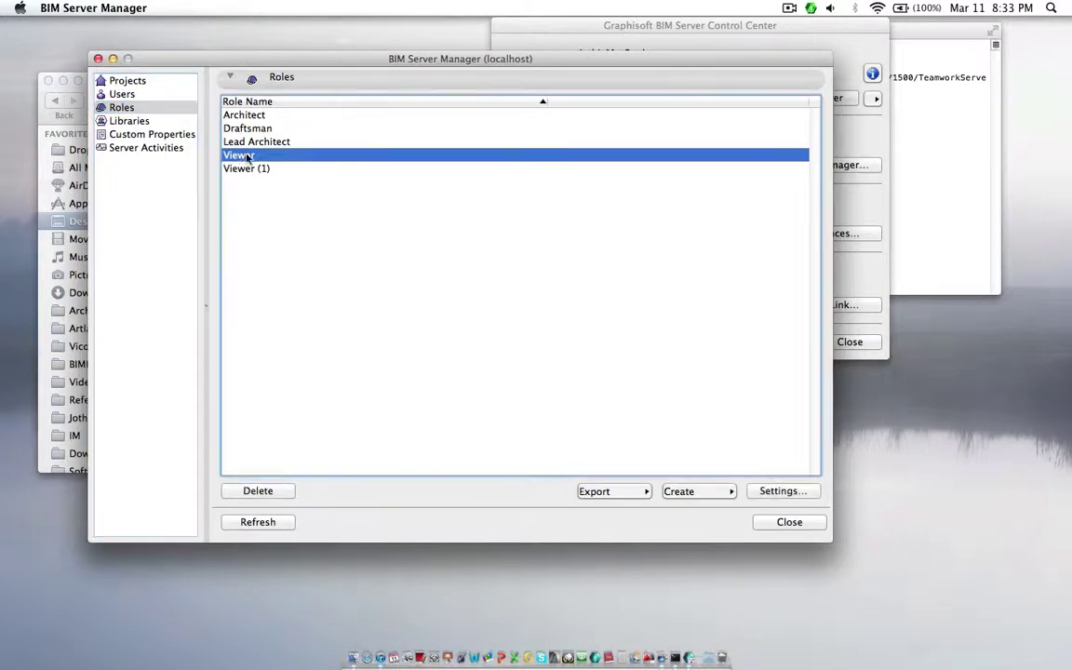
left_click(776, 491)
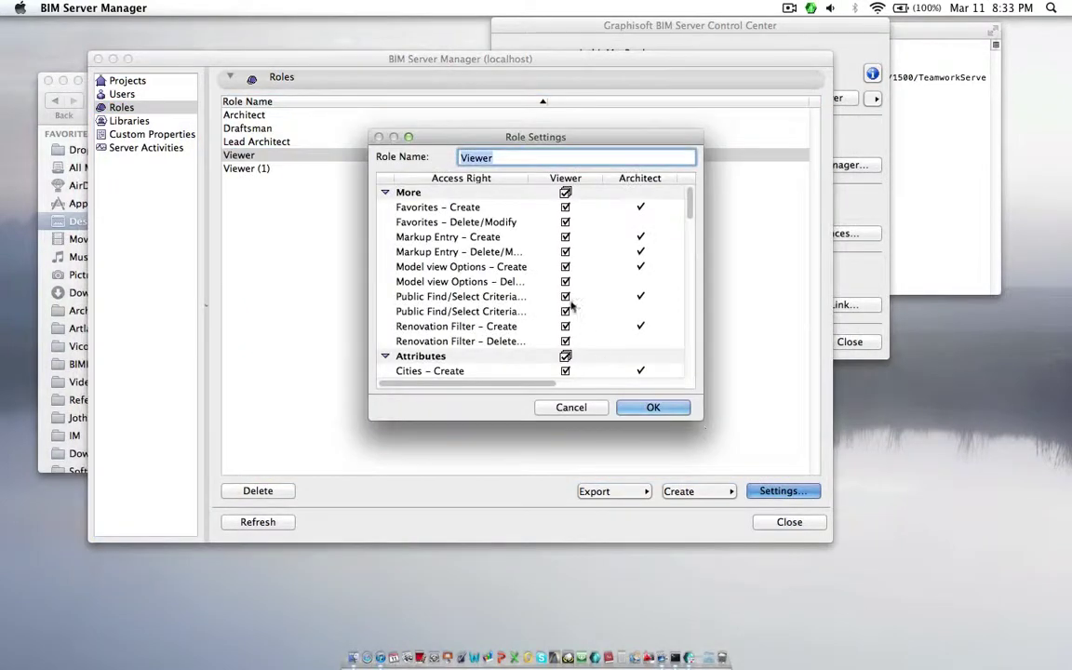
scroll(553, 247, "down", 1)
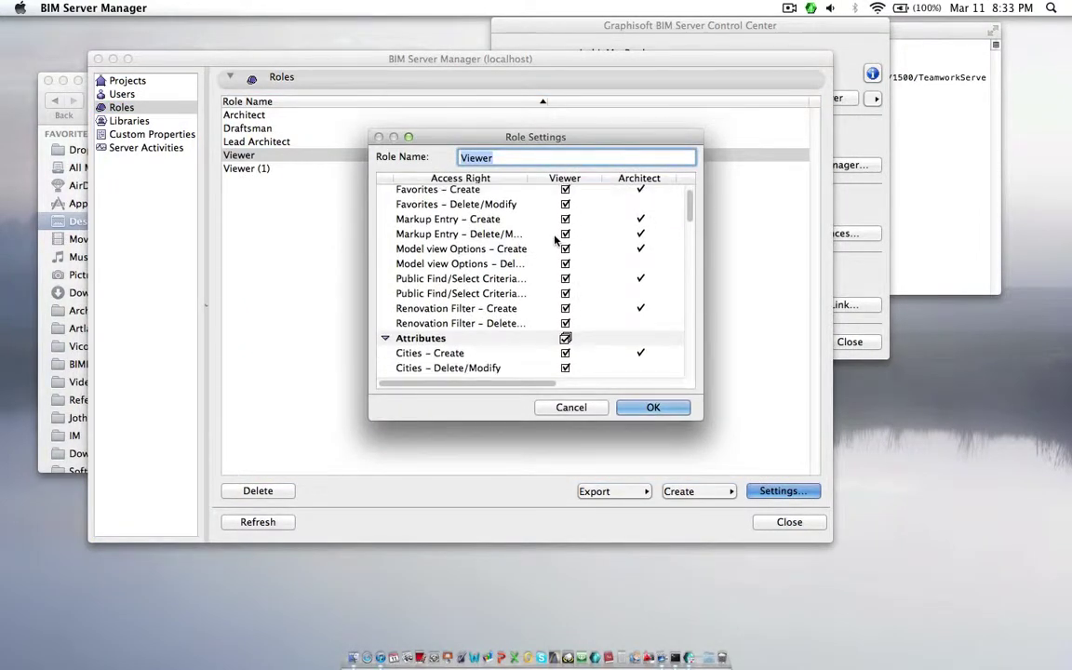
scroll(558, 239, "down", 5)
scroll(547, 297, "down", 4)
scroll(547, 289, "down", 3)
scroll(547, 288, "up", 3)
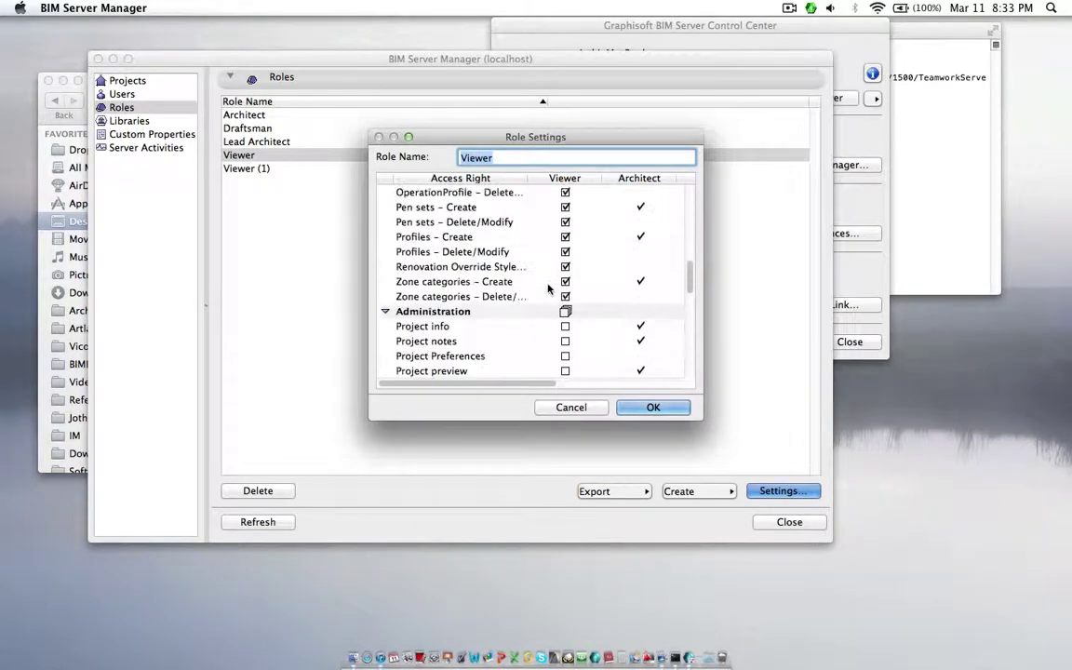
scroll(535, 242, "up", 5)
left_click(570, 408)
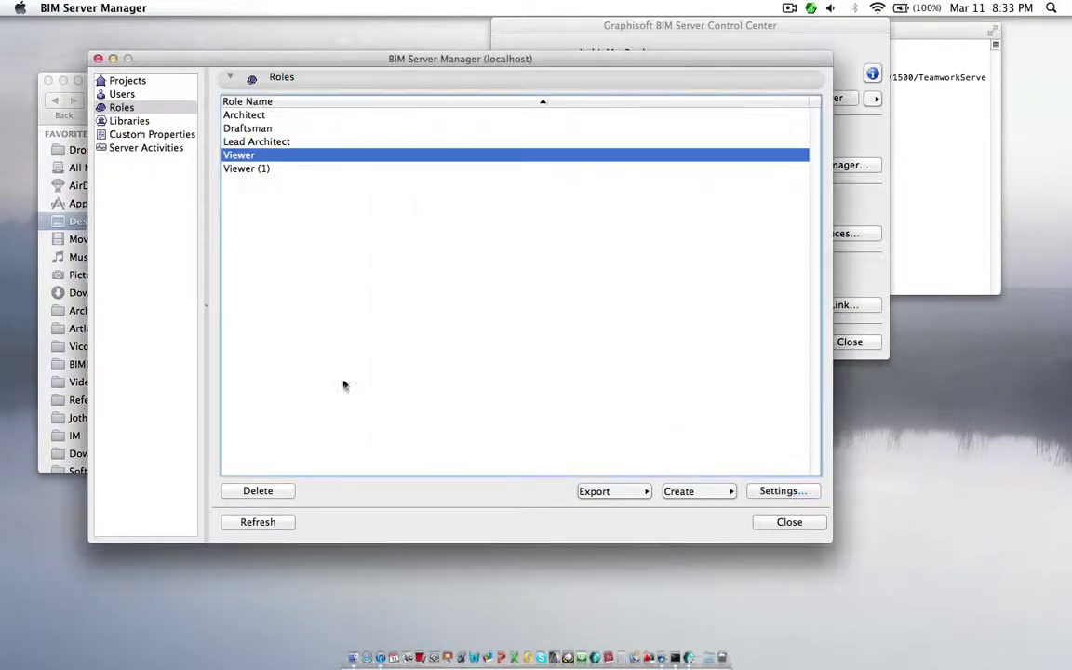
left_click(270, 169)
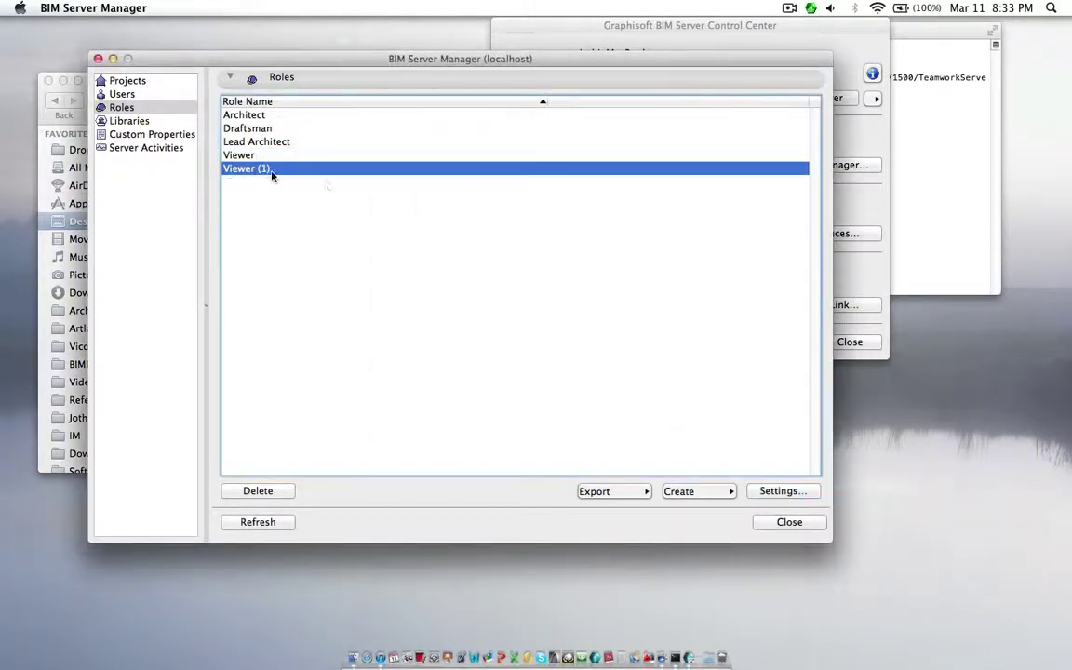
left_click(760, 496)
scroll(586, 327, "down", 5)
scroll(585, 328, "down", 5)
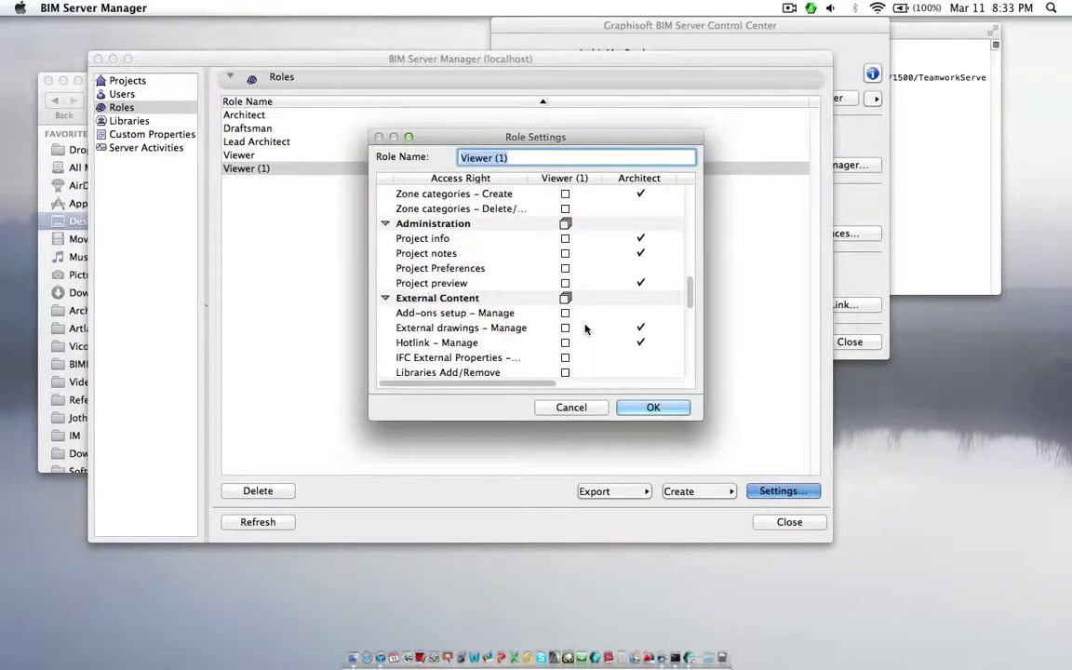
scroll(585, 327, "down", 5)
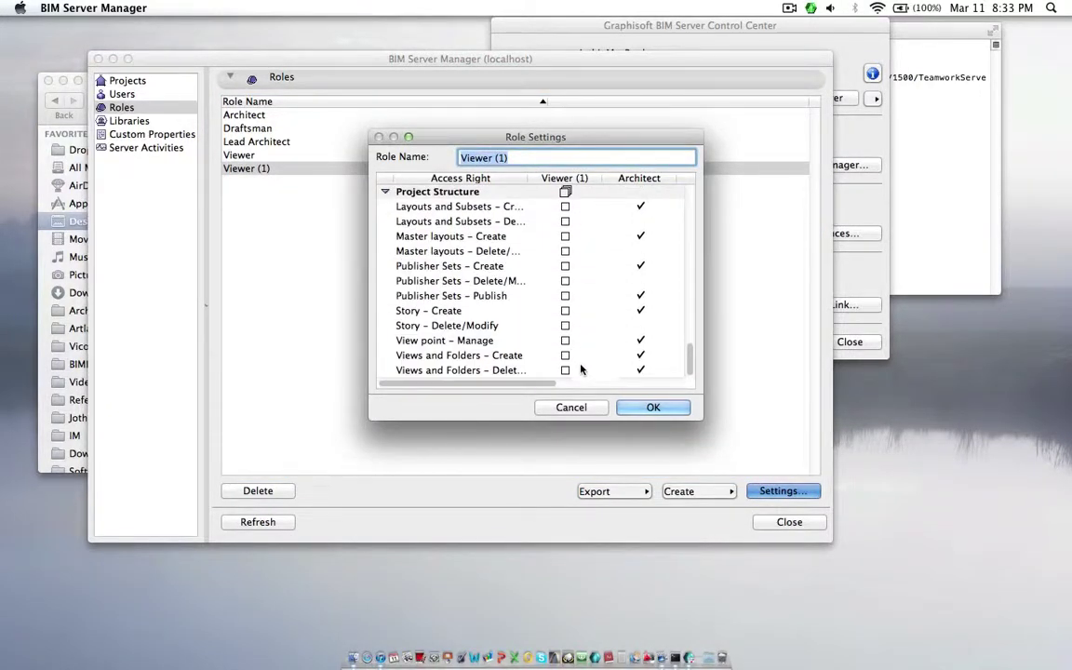
left_click(571, 407)
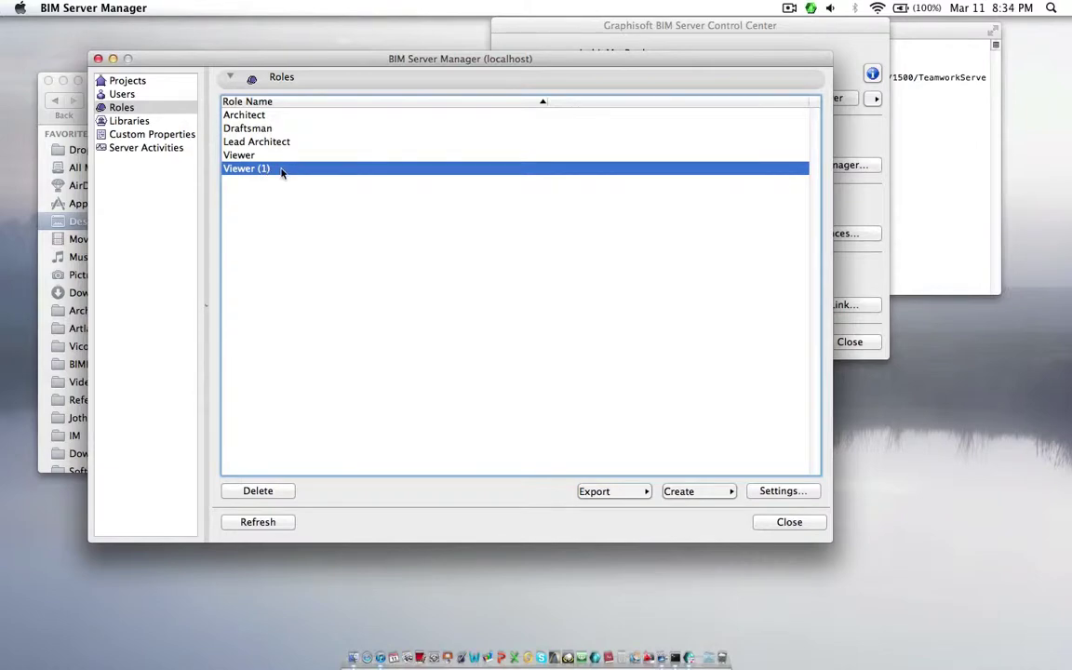
- Reopen BIM Server Manager and select the restored Ahmadi Sport Complex and COA Men's projects
left_click(766, 524)
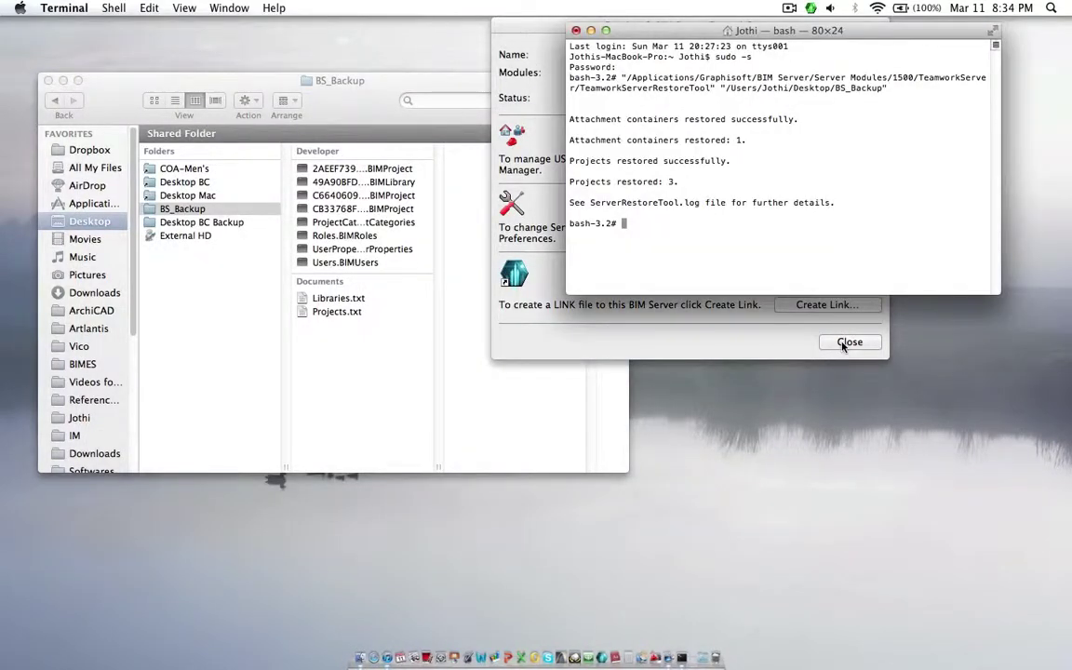
left_click(697, 321)
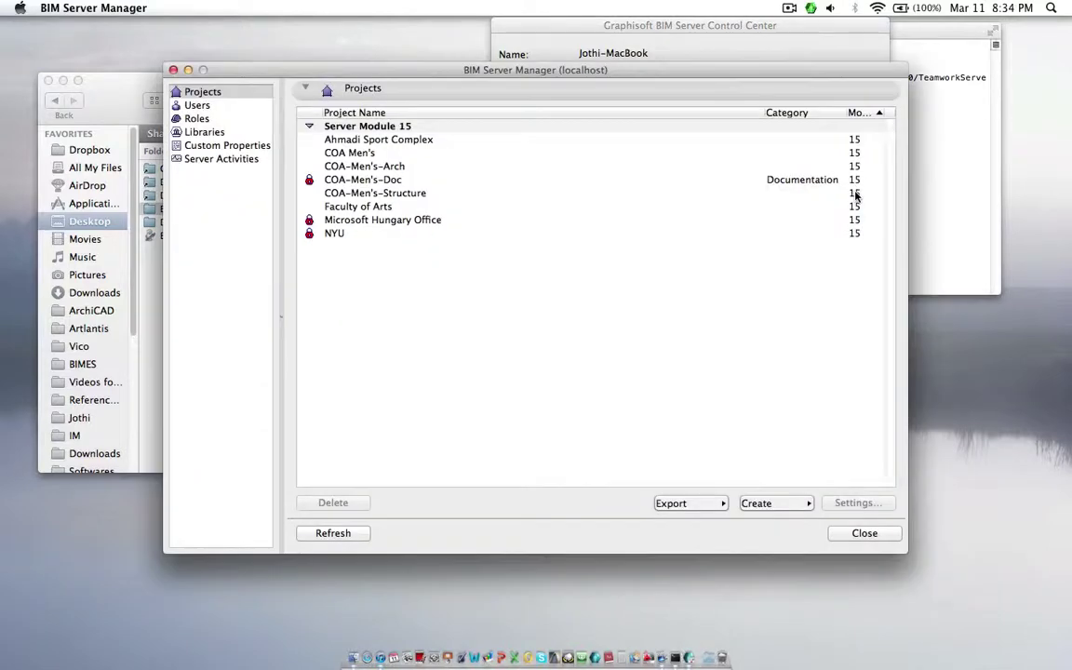
left_click(369, 141)
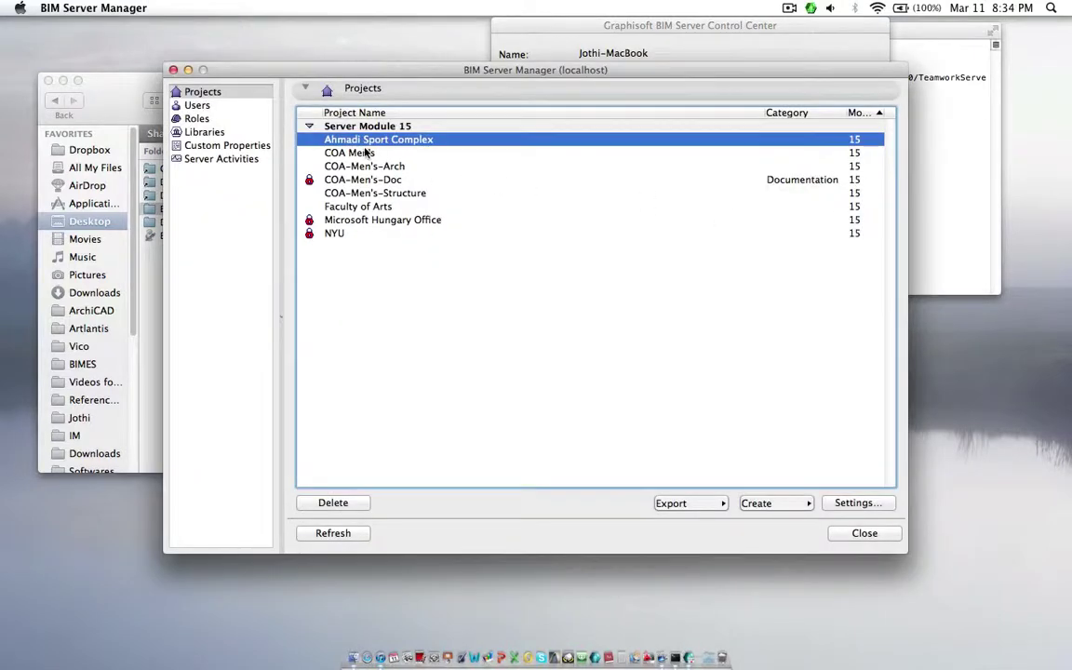
left_click(360, 155)
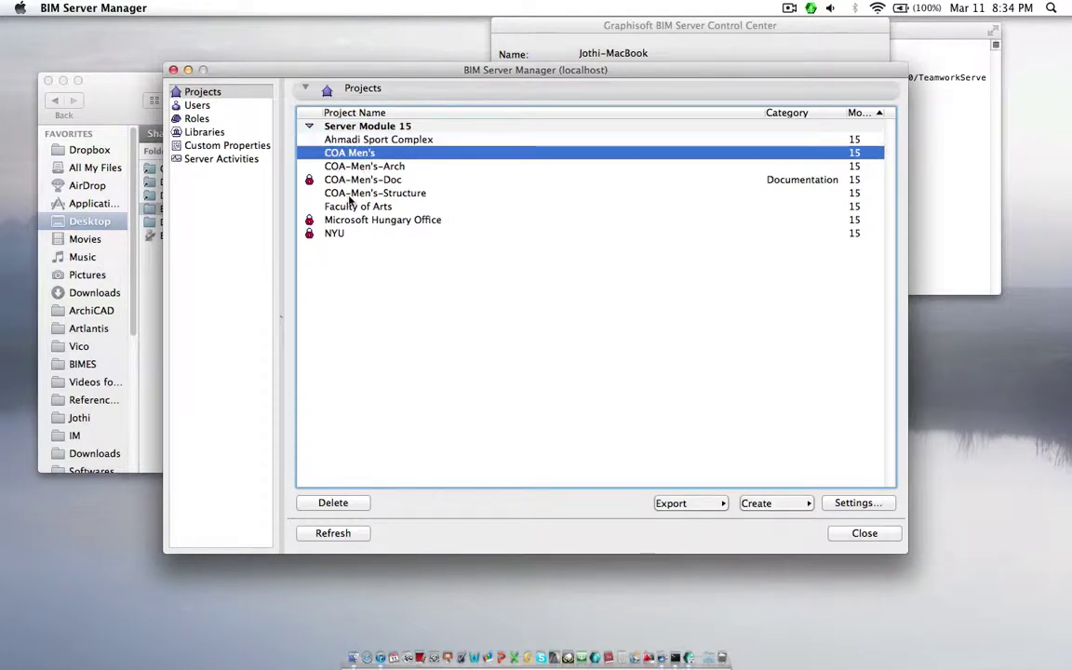